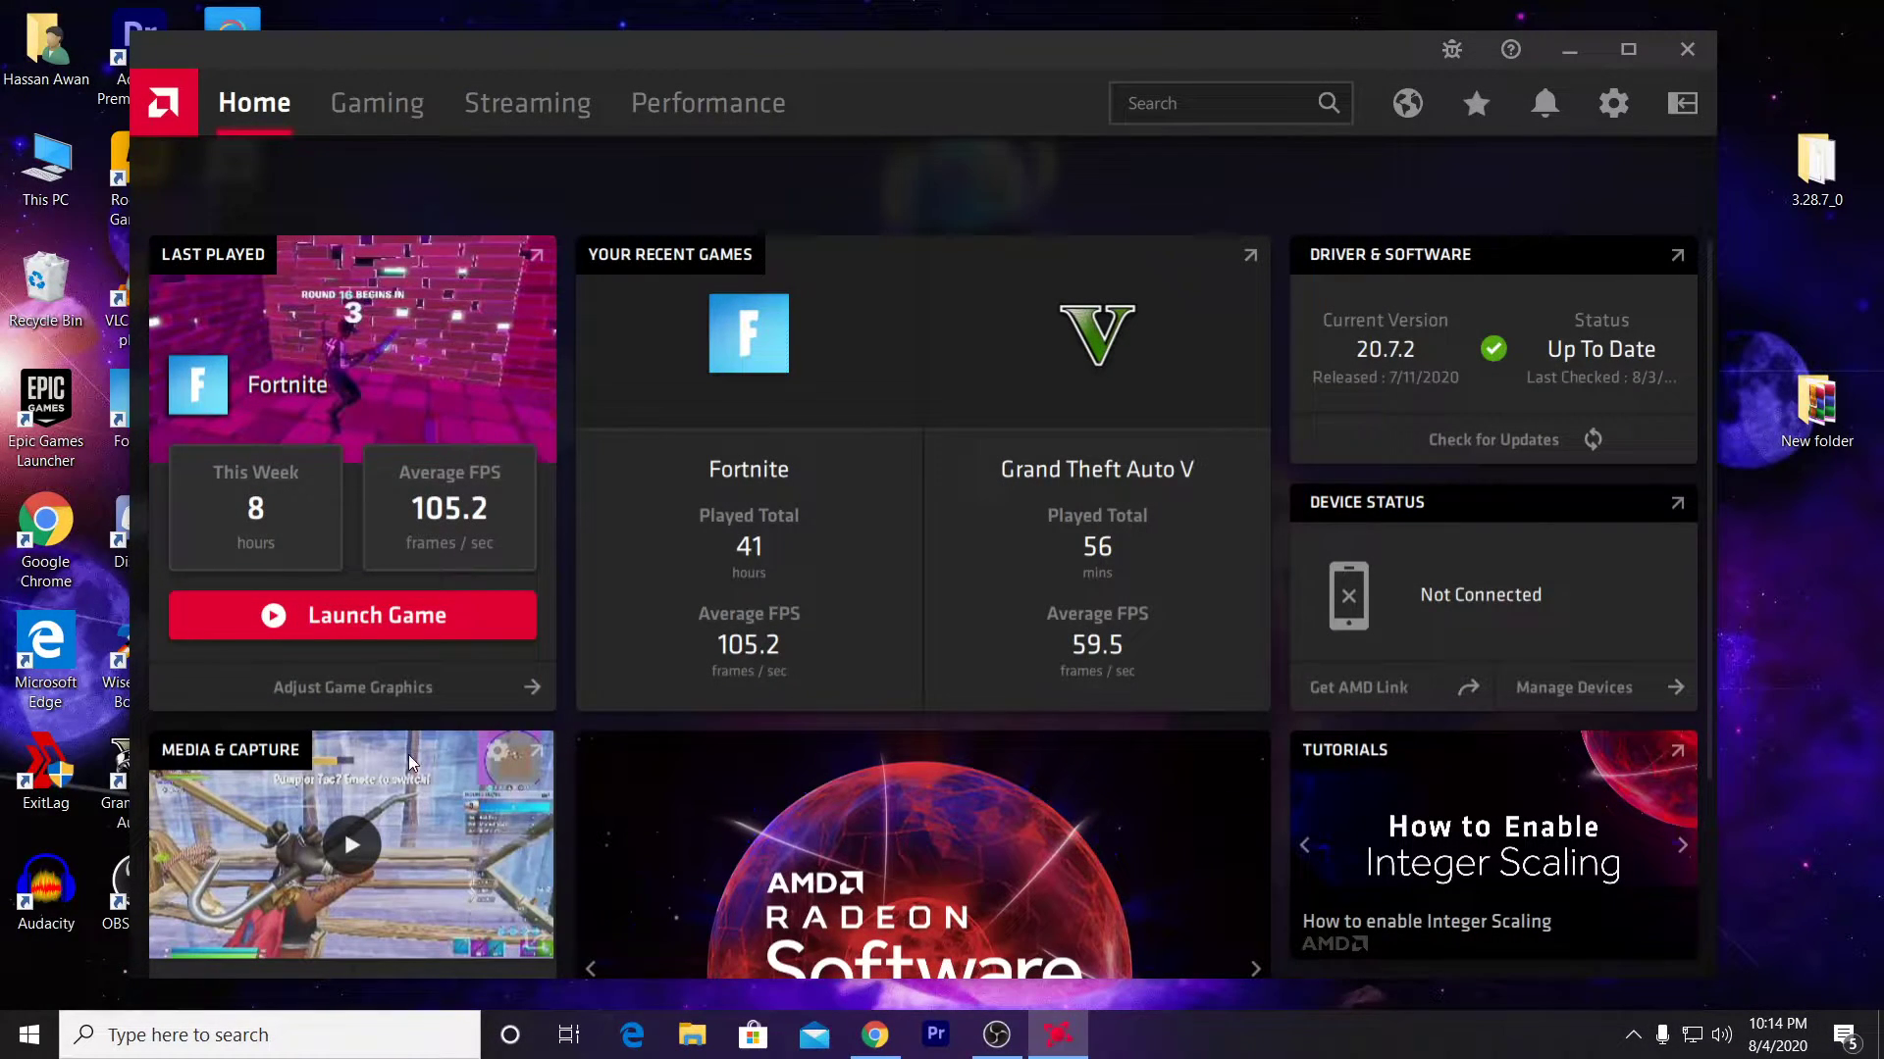
# Step: Open the captured clip 2020.08.03-21.34.mp4 from the Media & Capture card
pyautogui.click(355, 855)
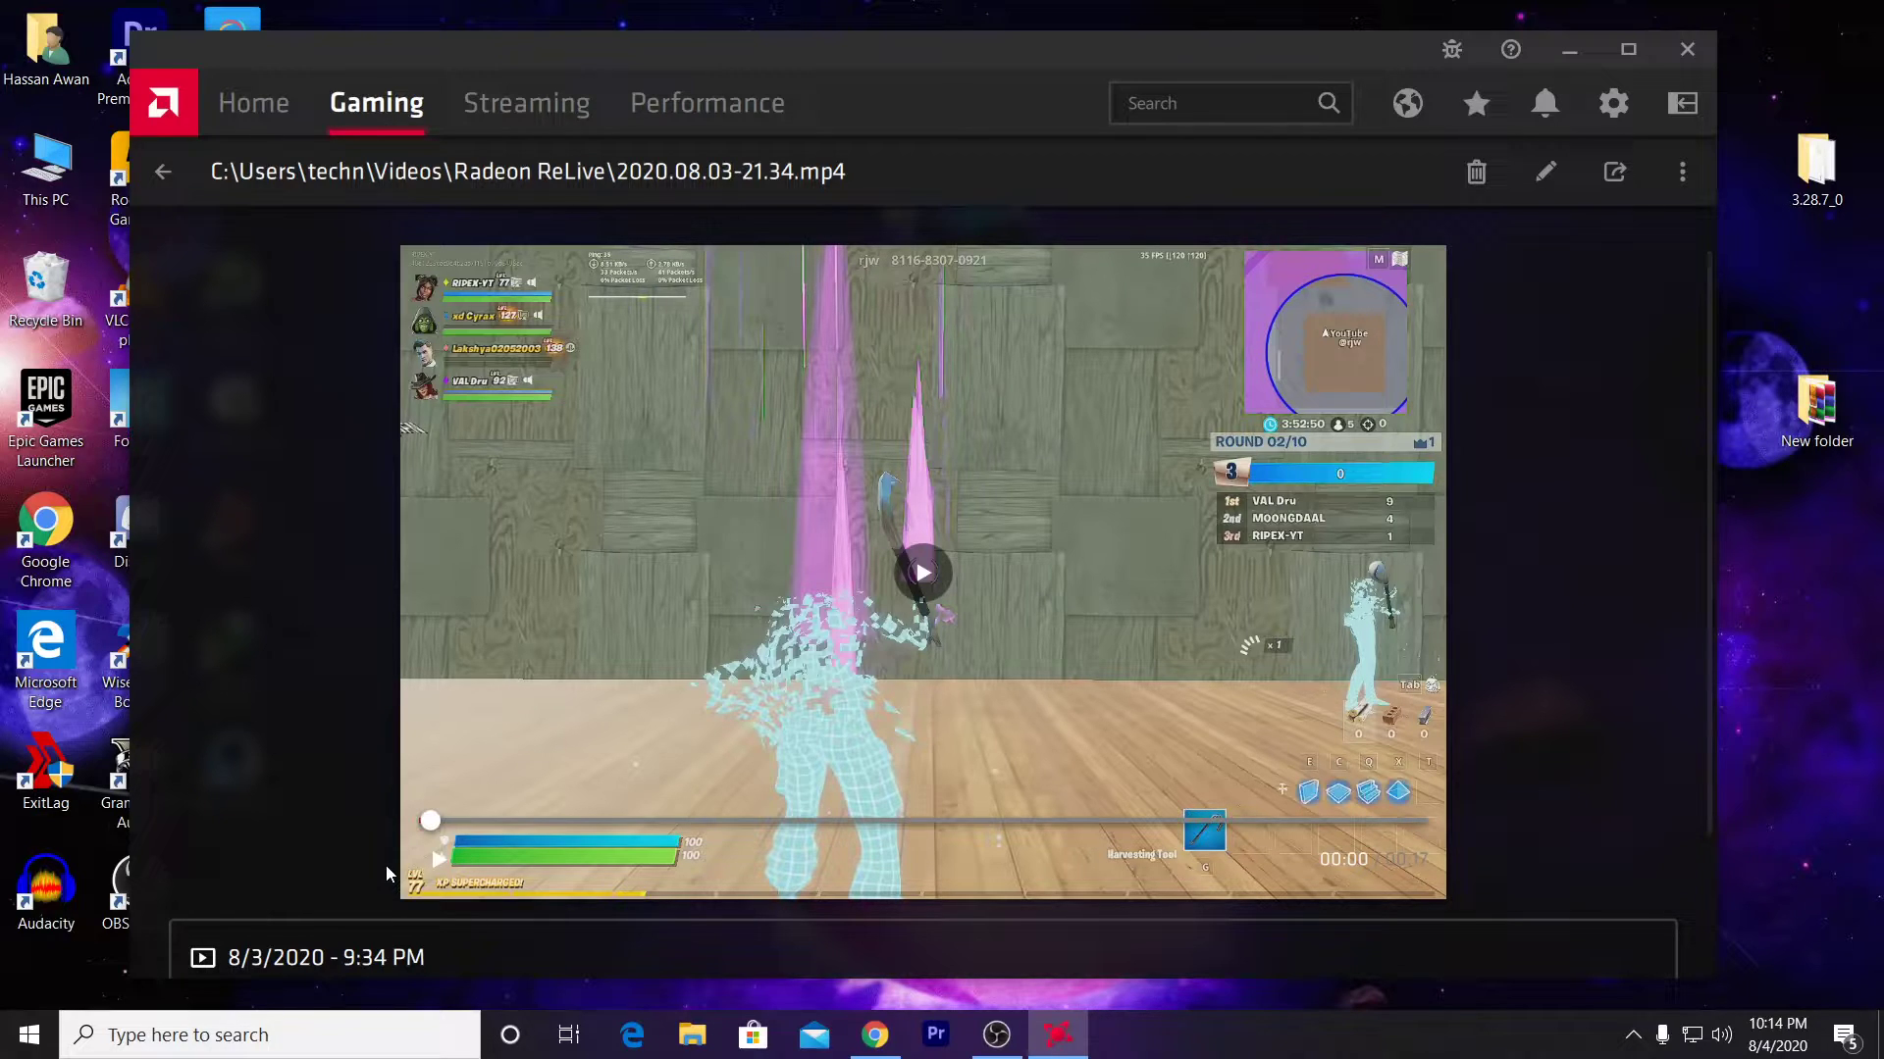
# Step: Play the clip for a few seconds, pause it, and return to the Home dashboard
pyautogui.click(950, 722)
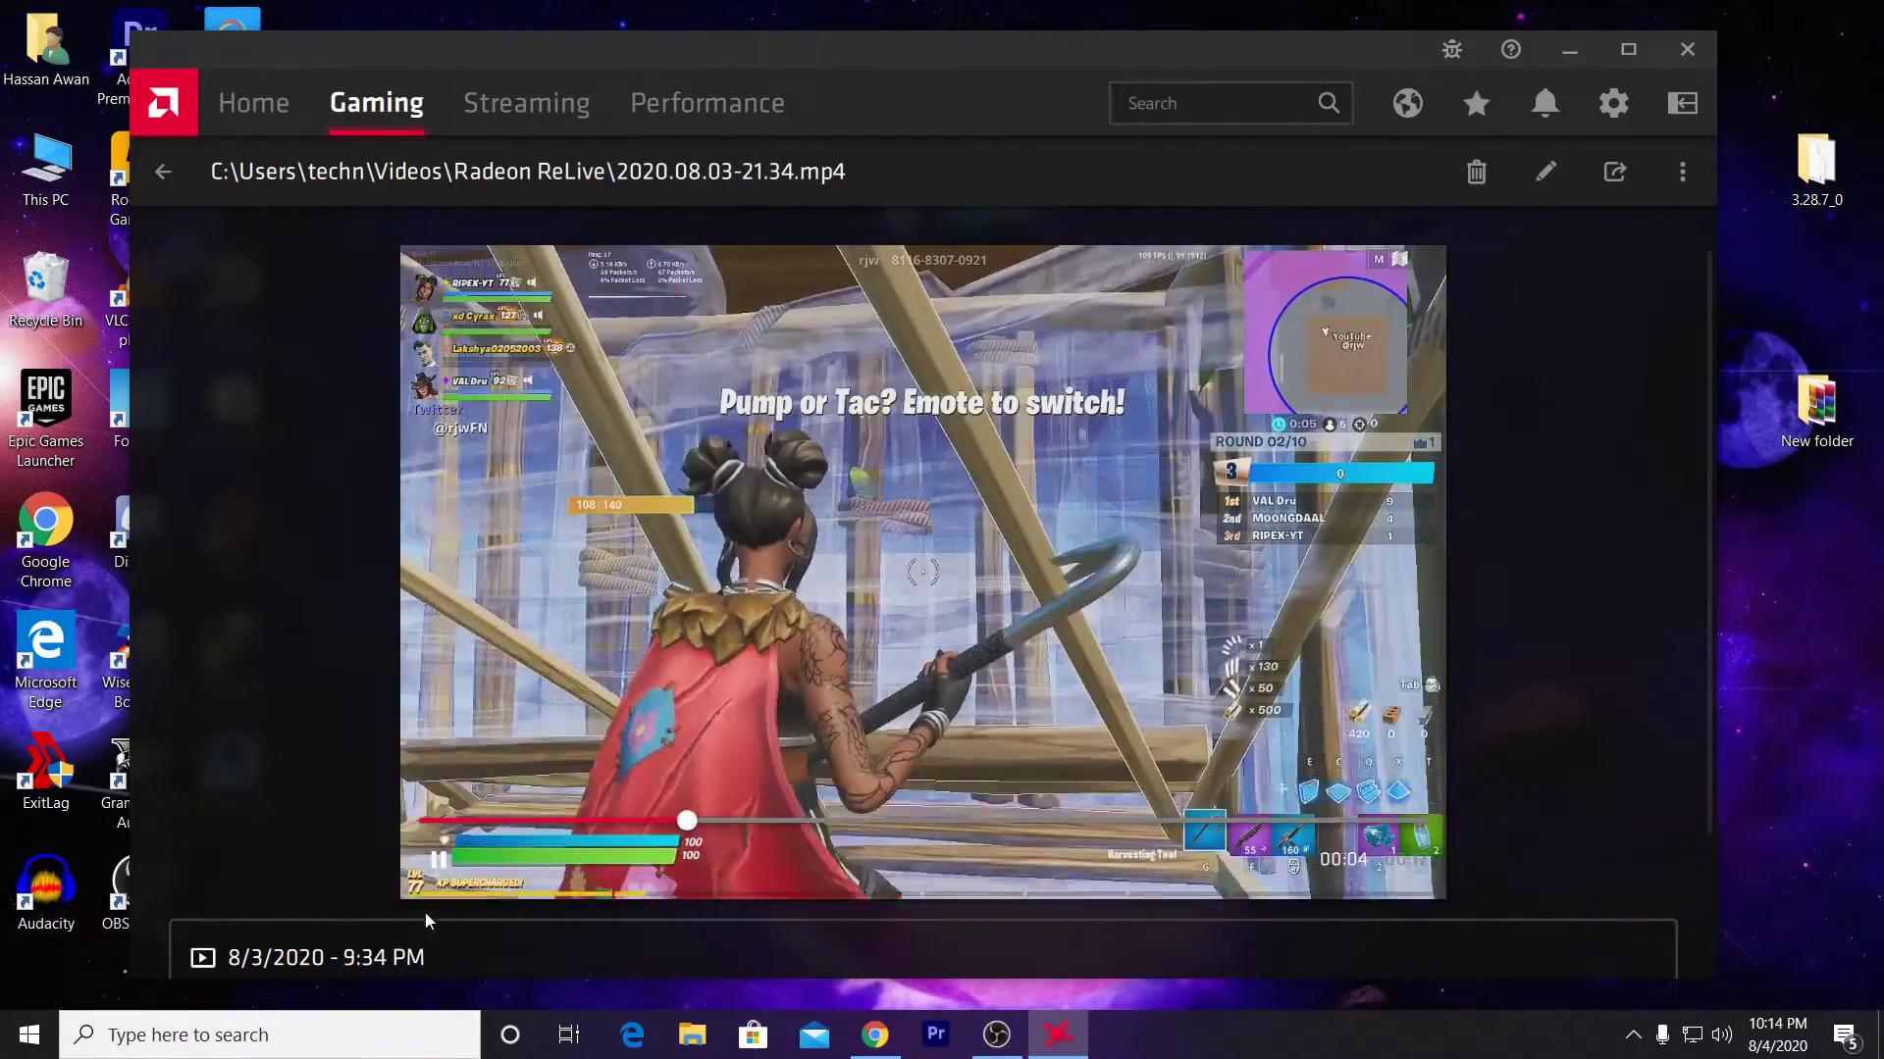
pyautogui.click(475, 737)
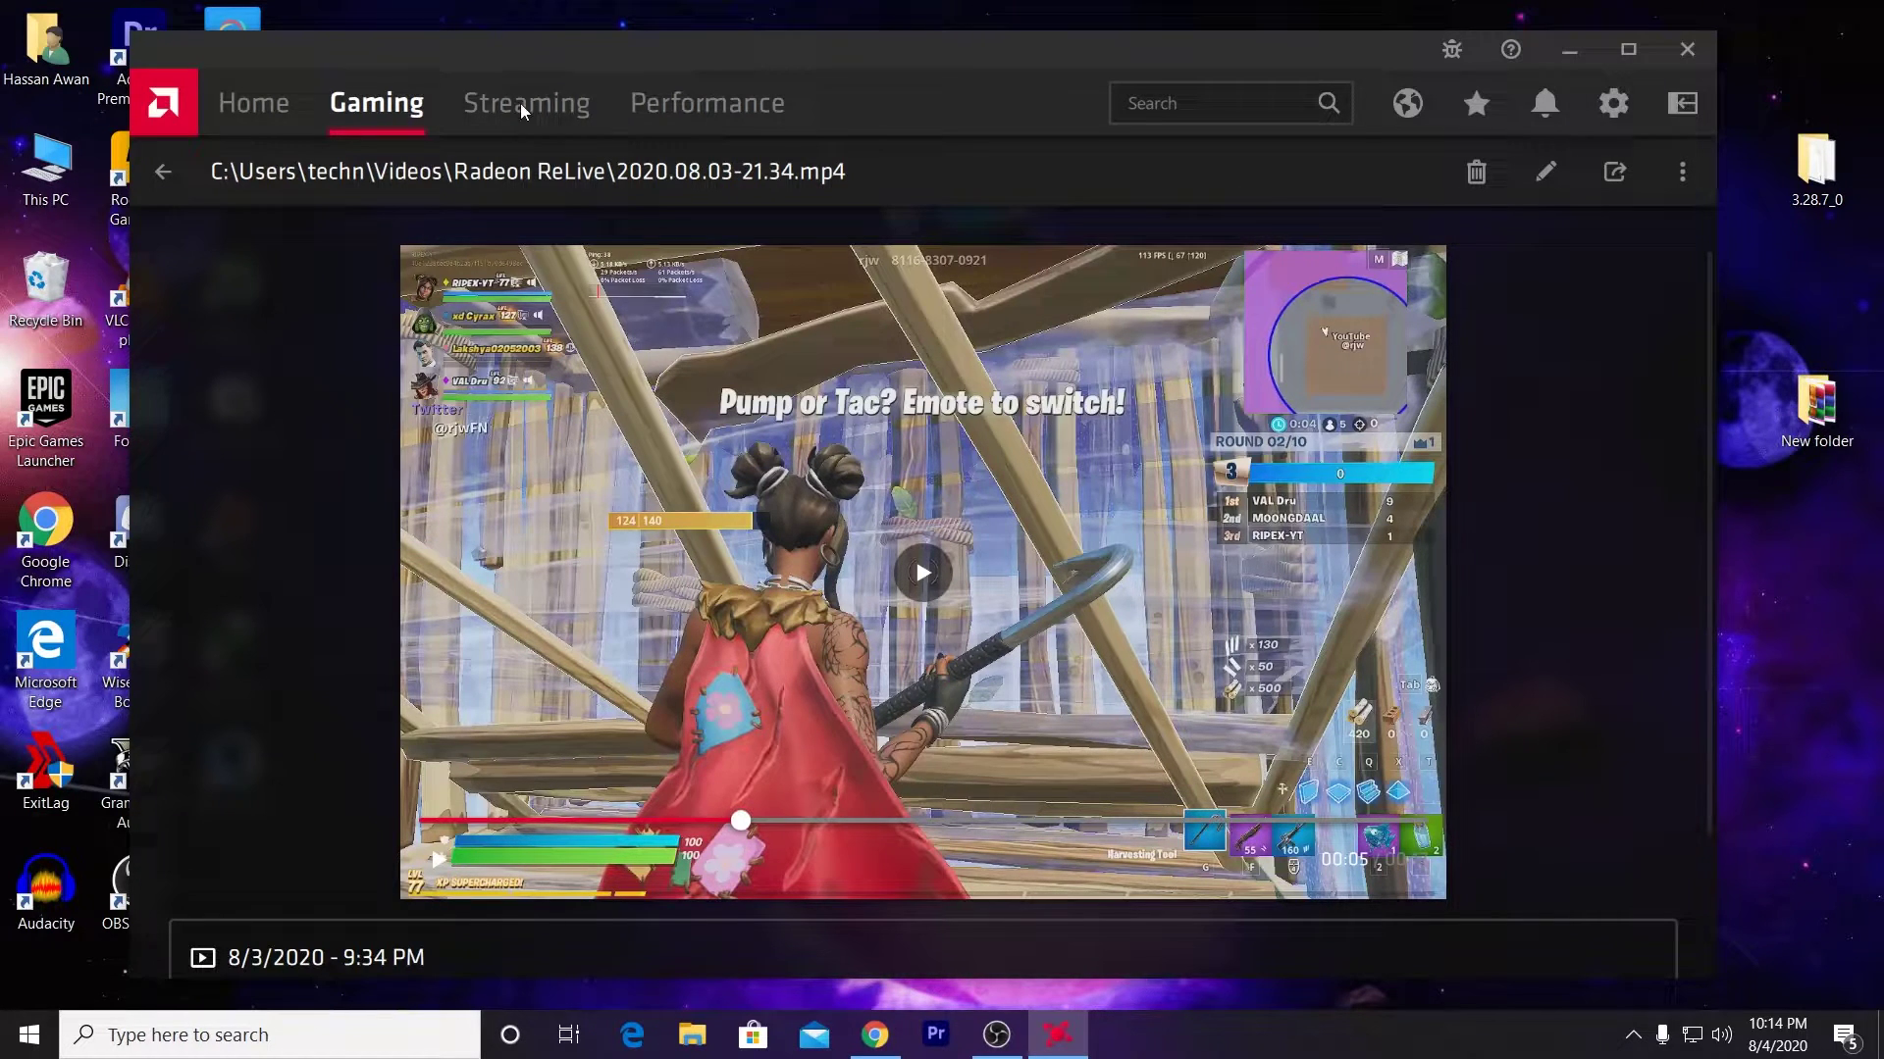
pyautogui.click(256, 106)
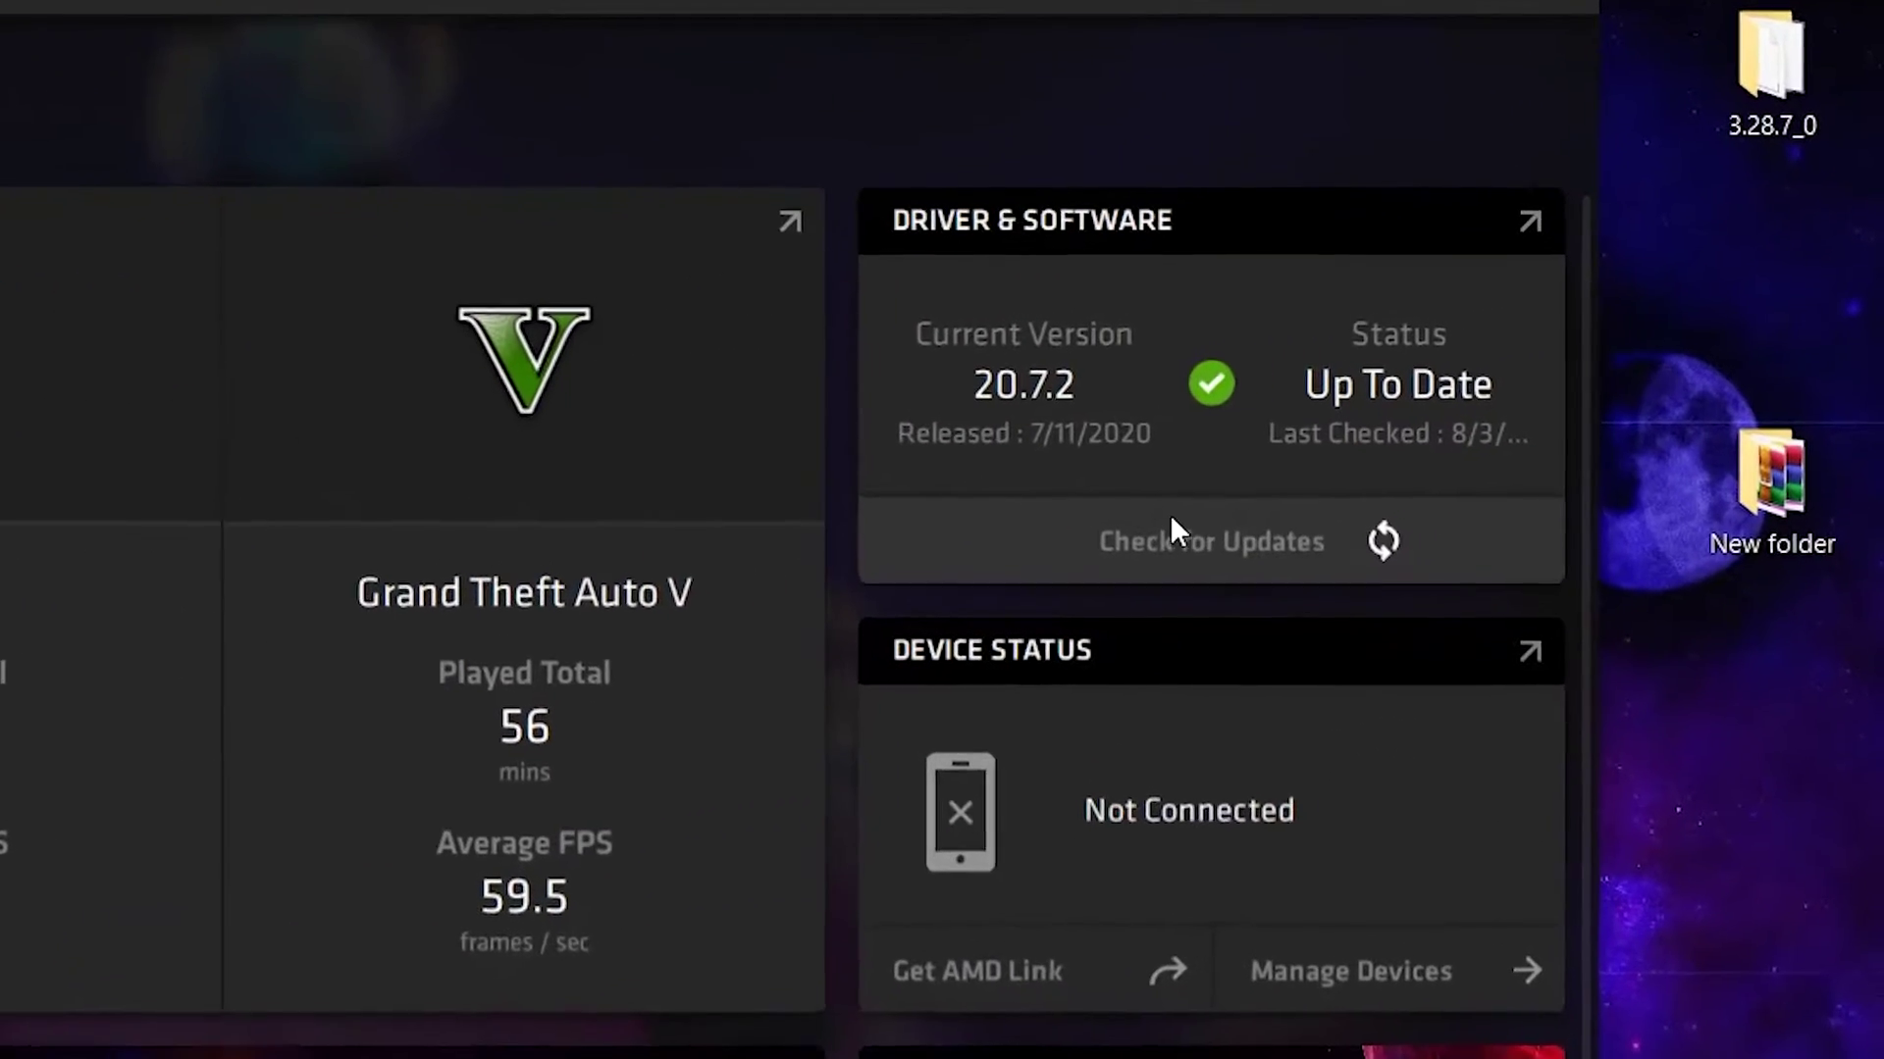
# Step: Check for driver updates, then open Settings on the General page
pyautogui.click(1171, 528)
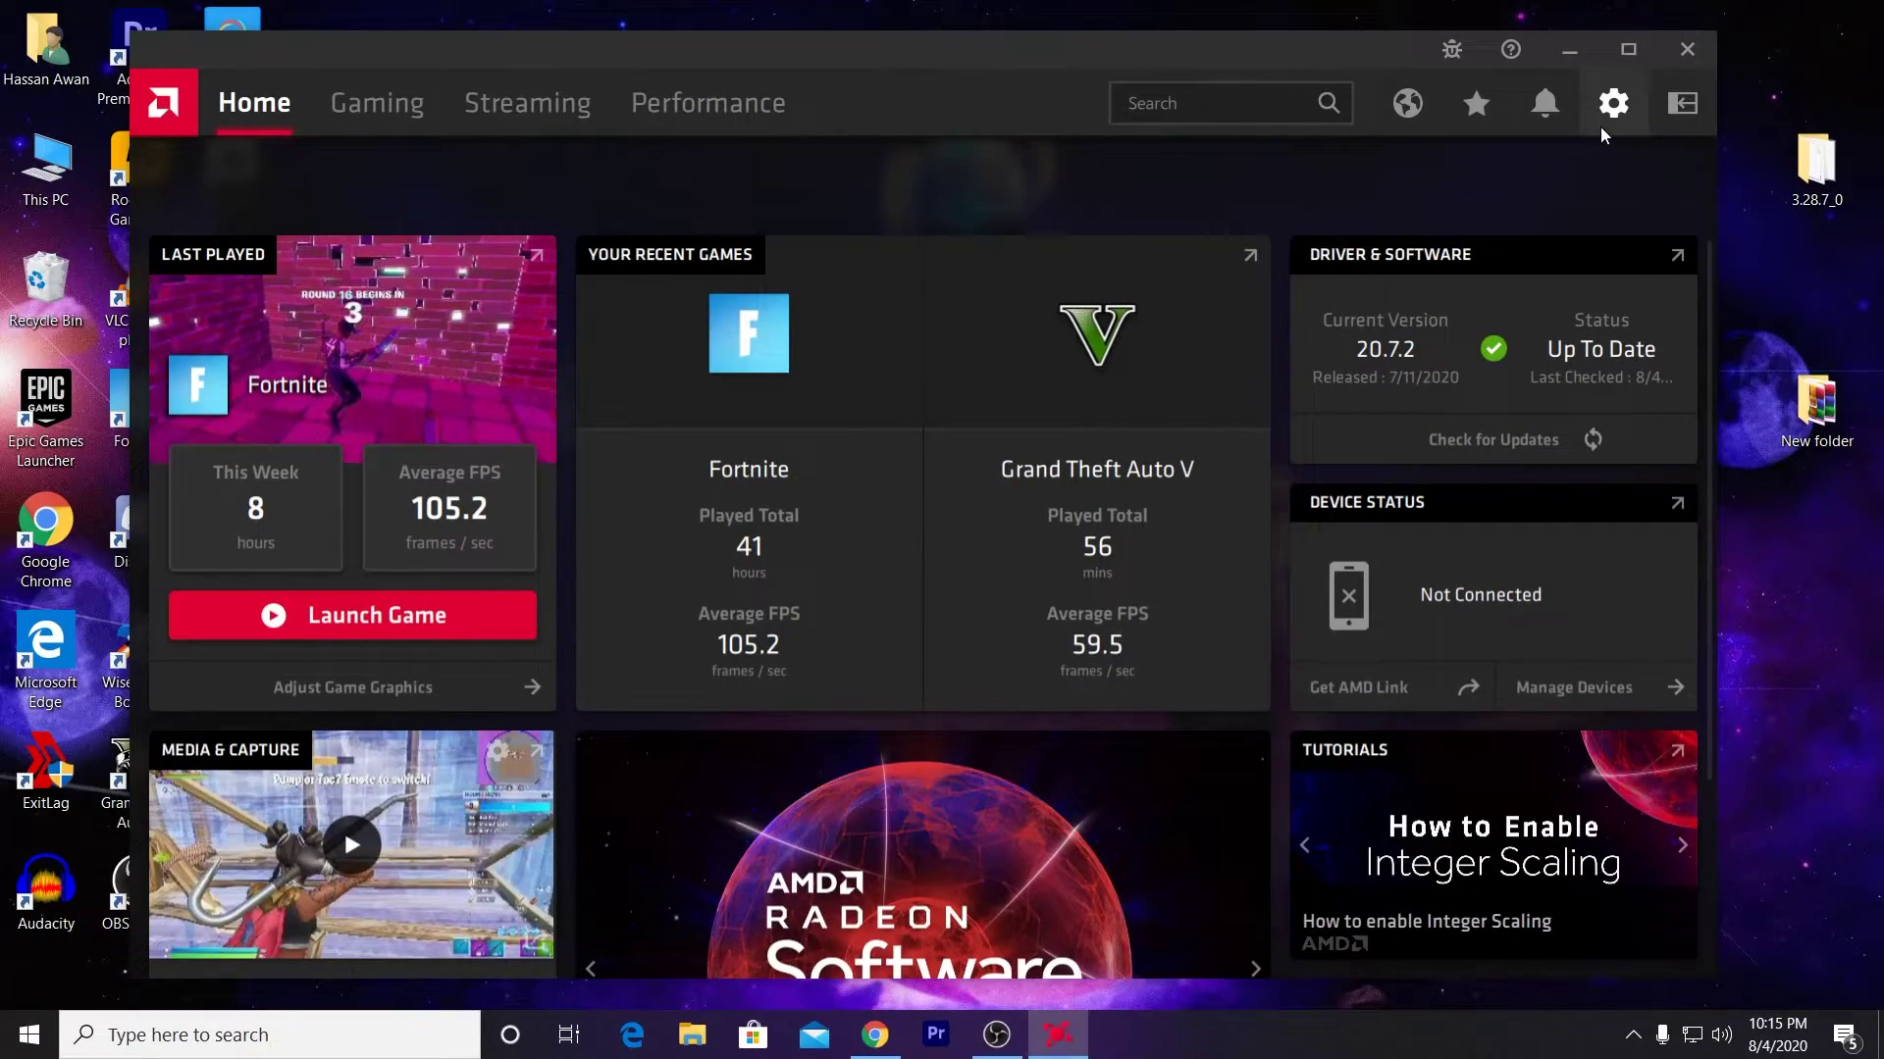
pyautogui.click(1605, 135)
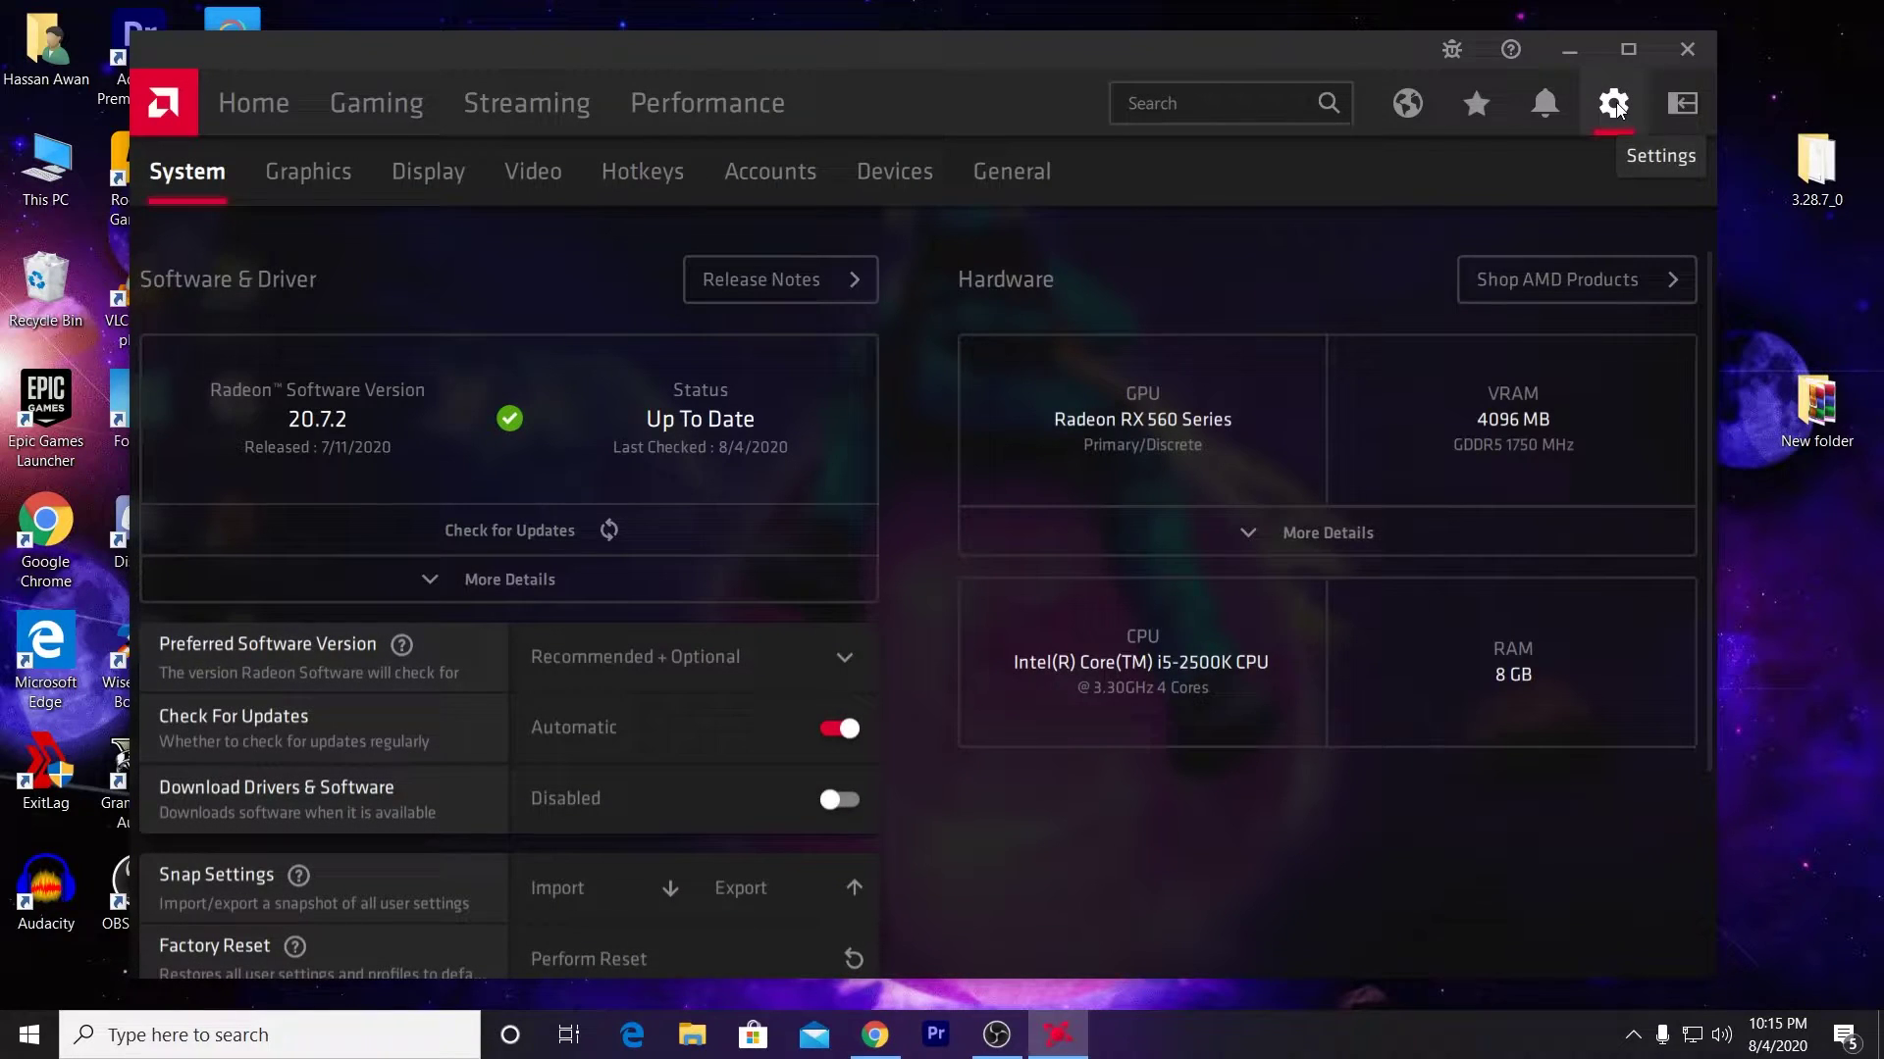
pyautogui.click(1002, 173)
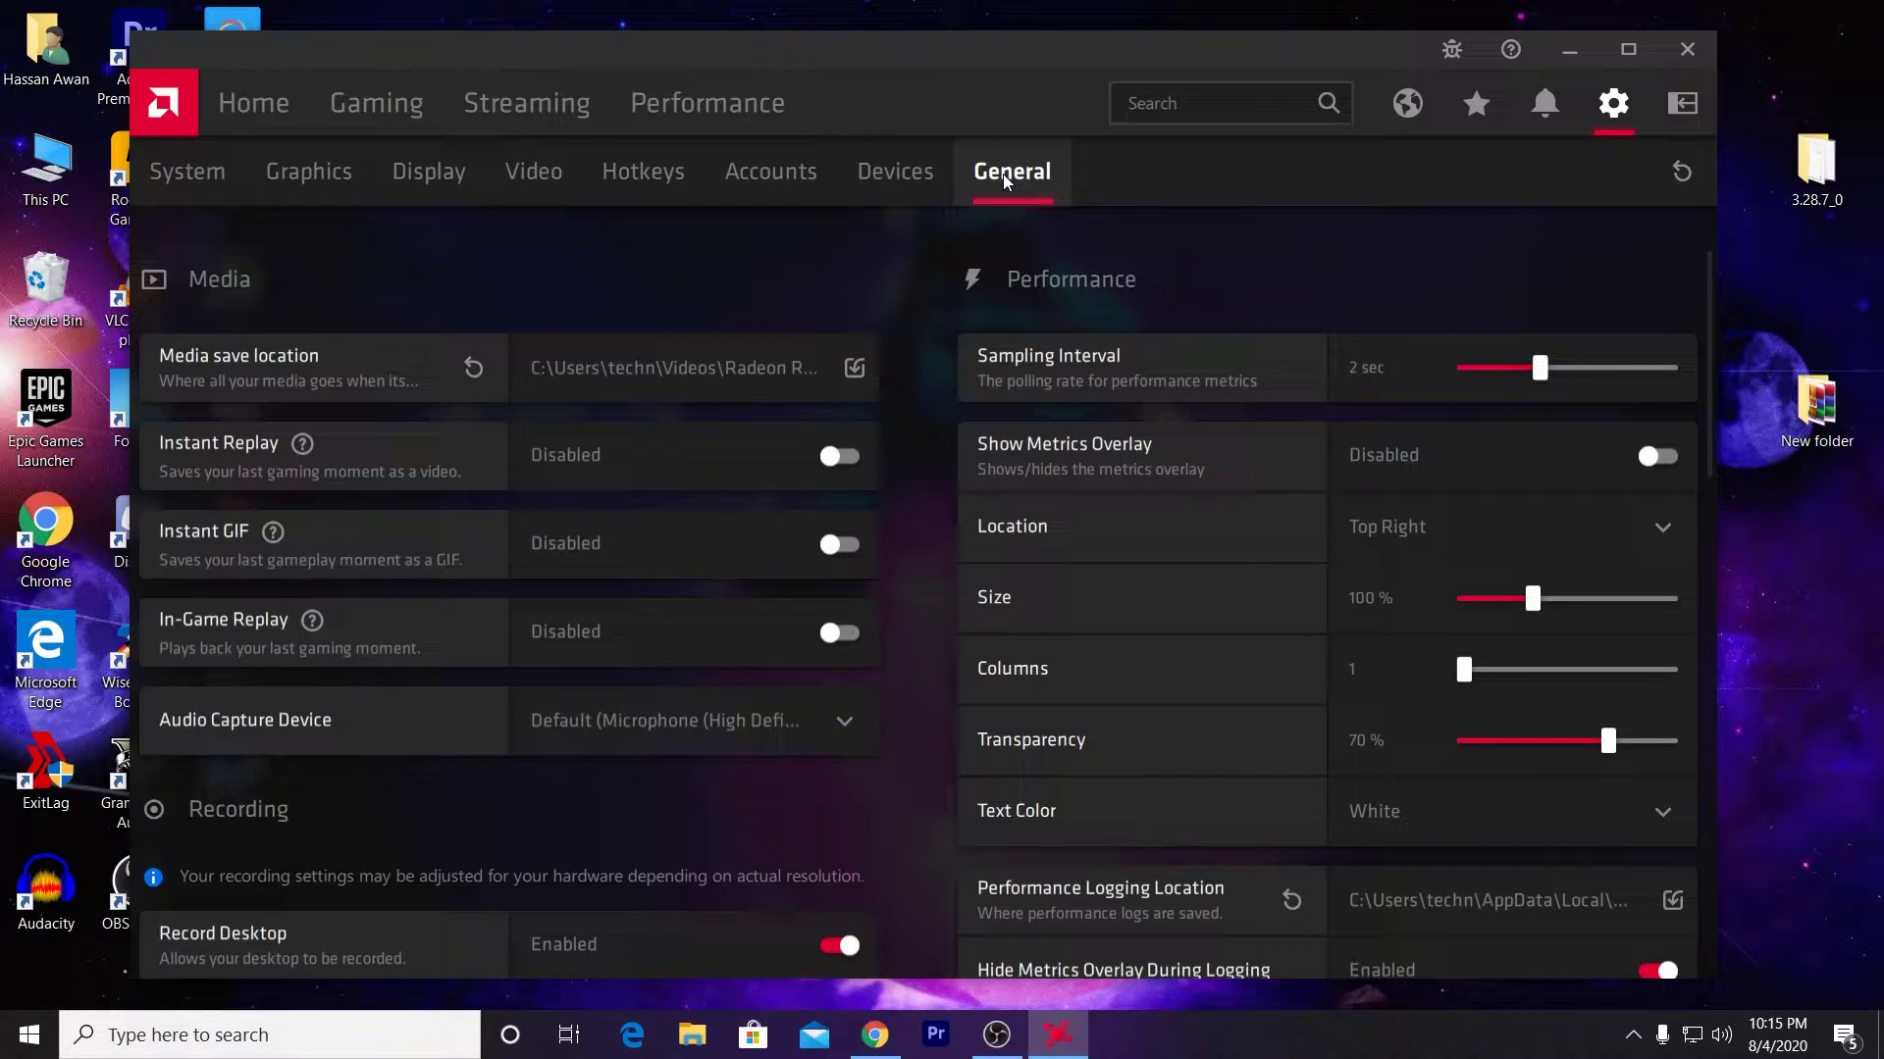
# Step: Leave Instant Replay off and toggle Record Desktop off and back on to keep it enabled
pyautogui.click(827, 456)
pyautogui.scroll(-5, 828, 457)
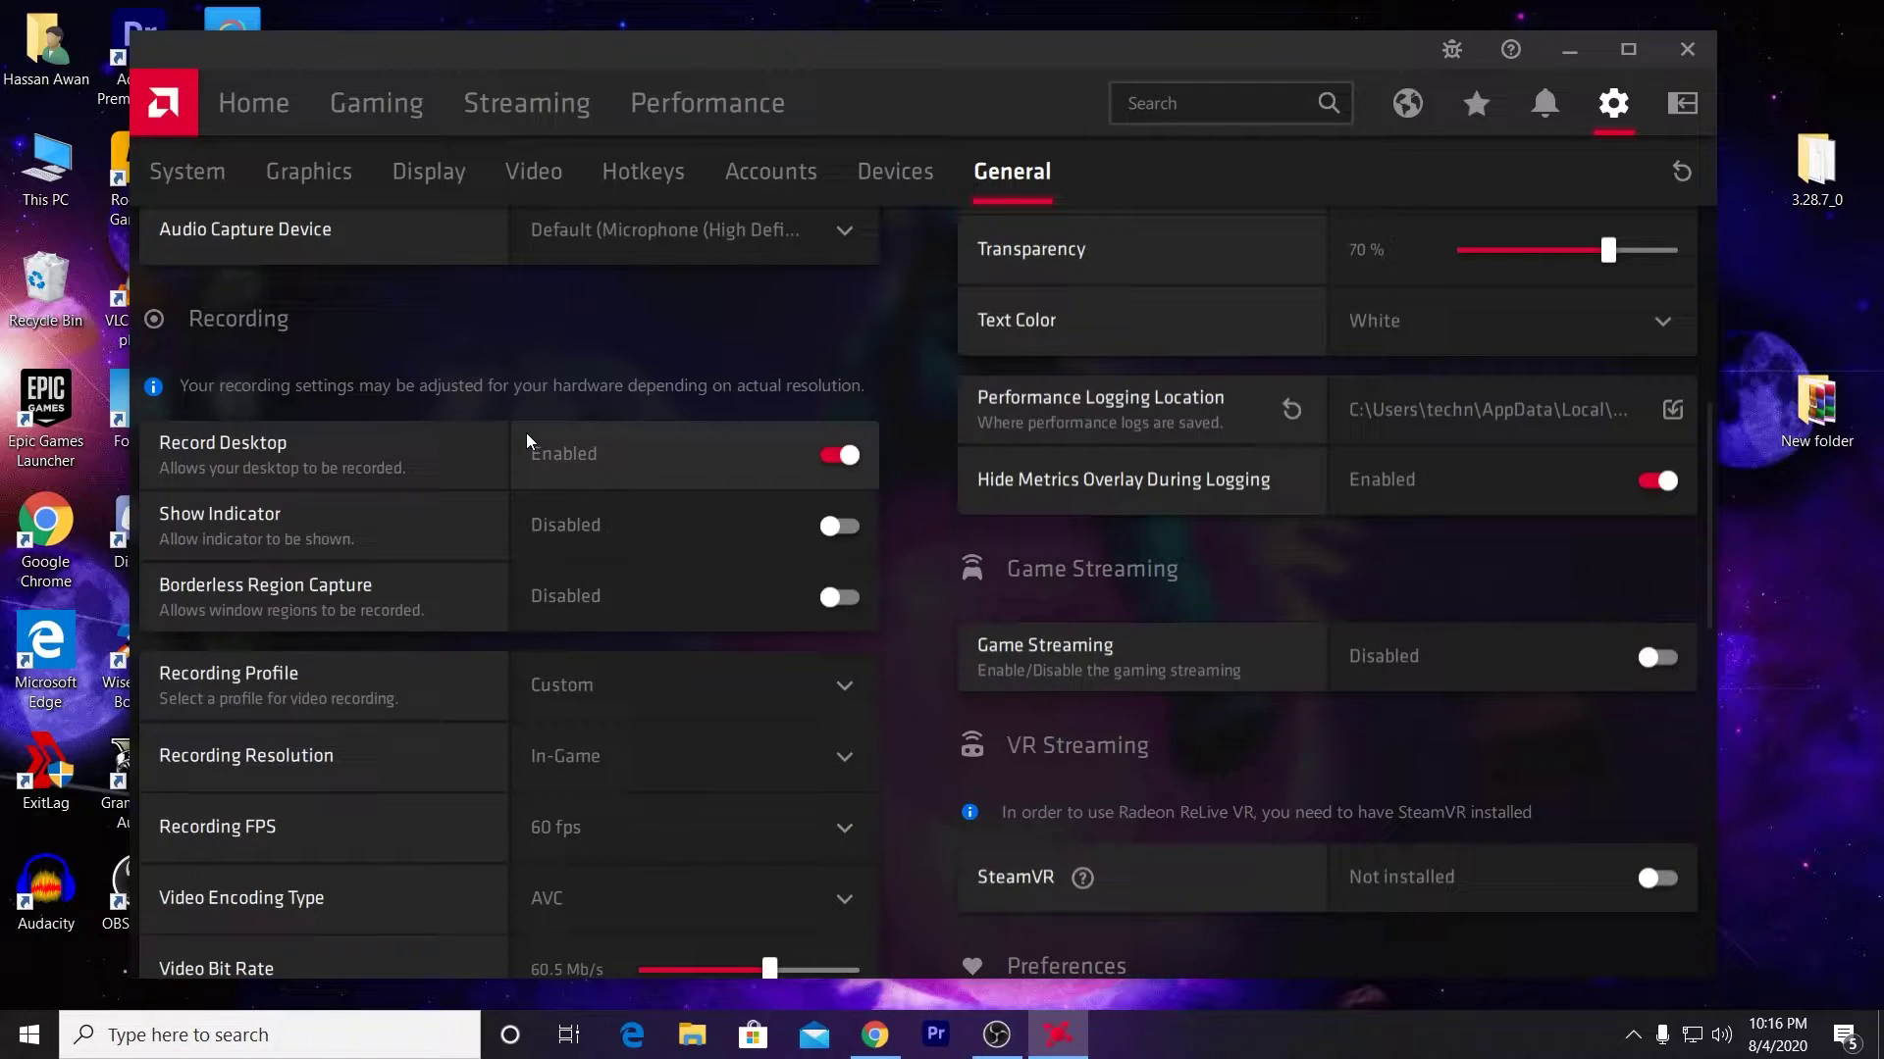
pyautogui.click(835, 457)
pyautogui.click(793, 452)
pyautogui.scroll(-1, 905, 742)
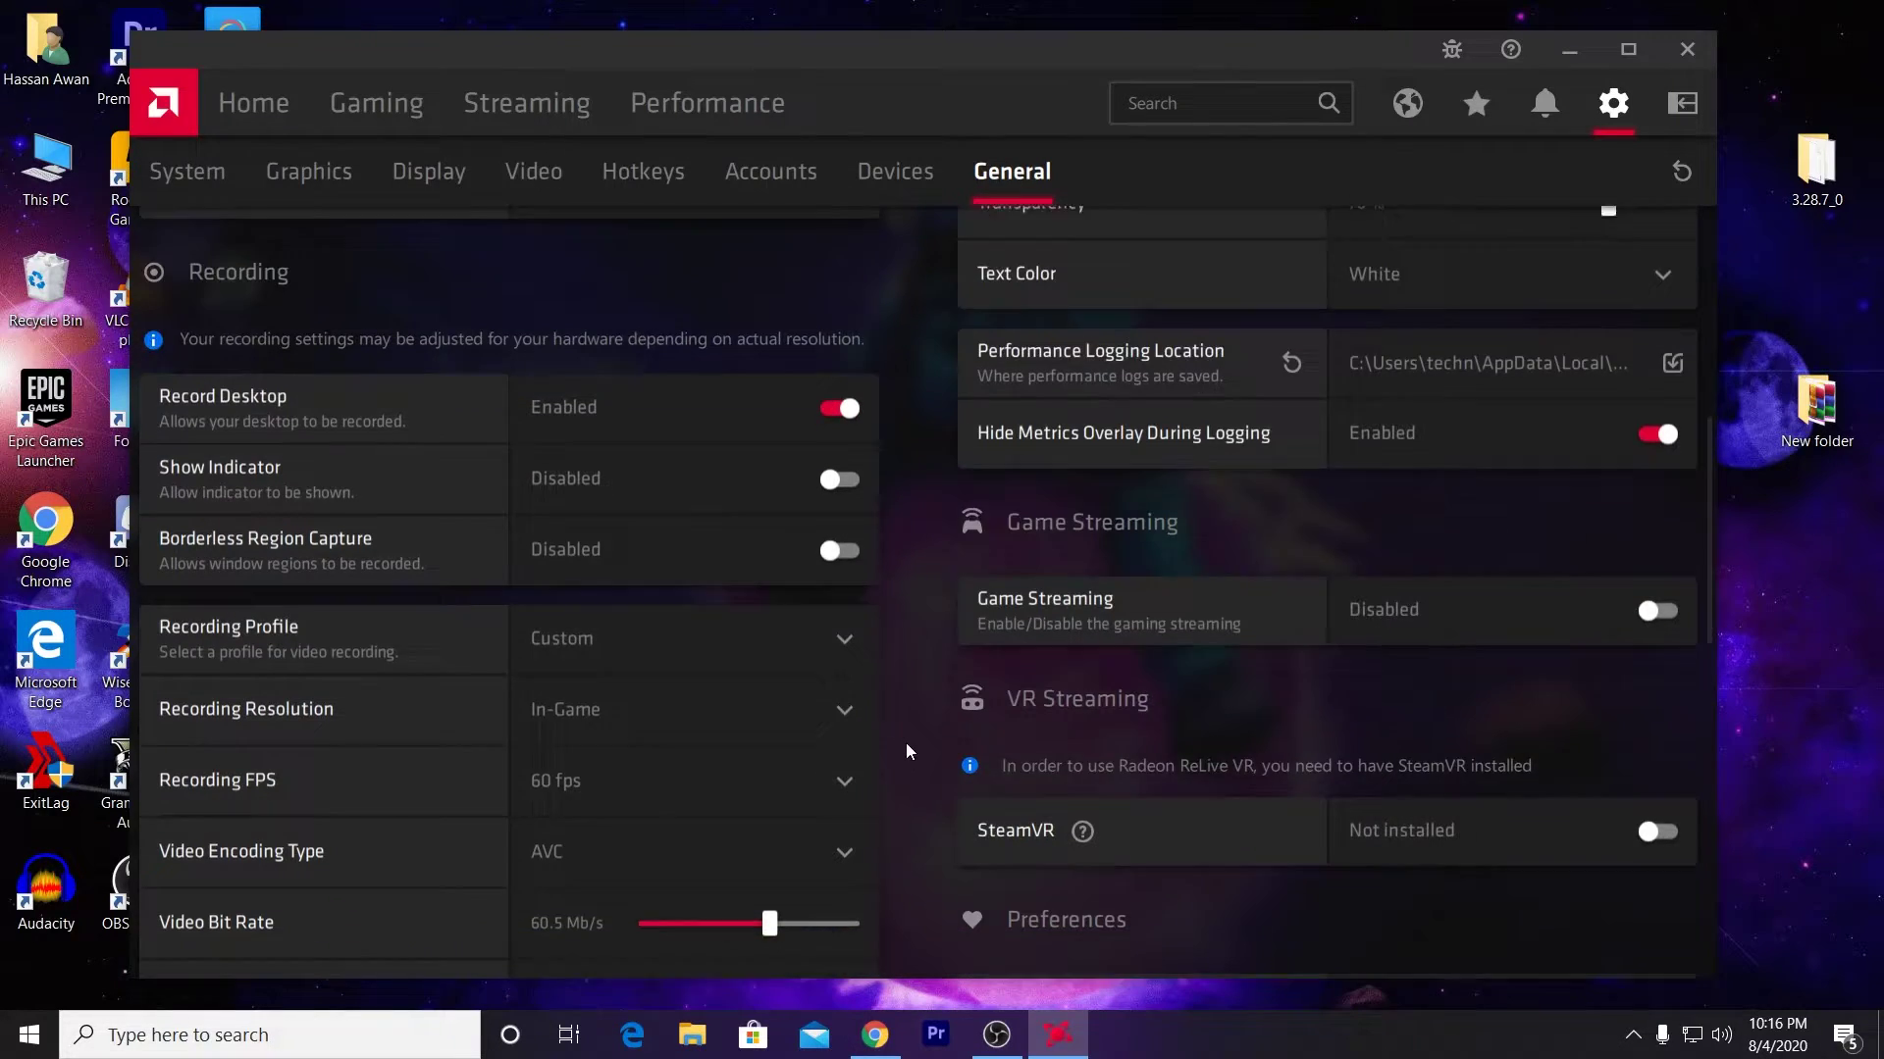
pyautogui.scroll(-2, 905, 743)
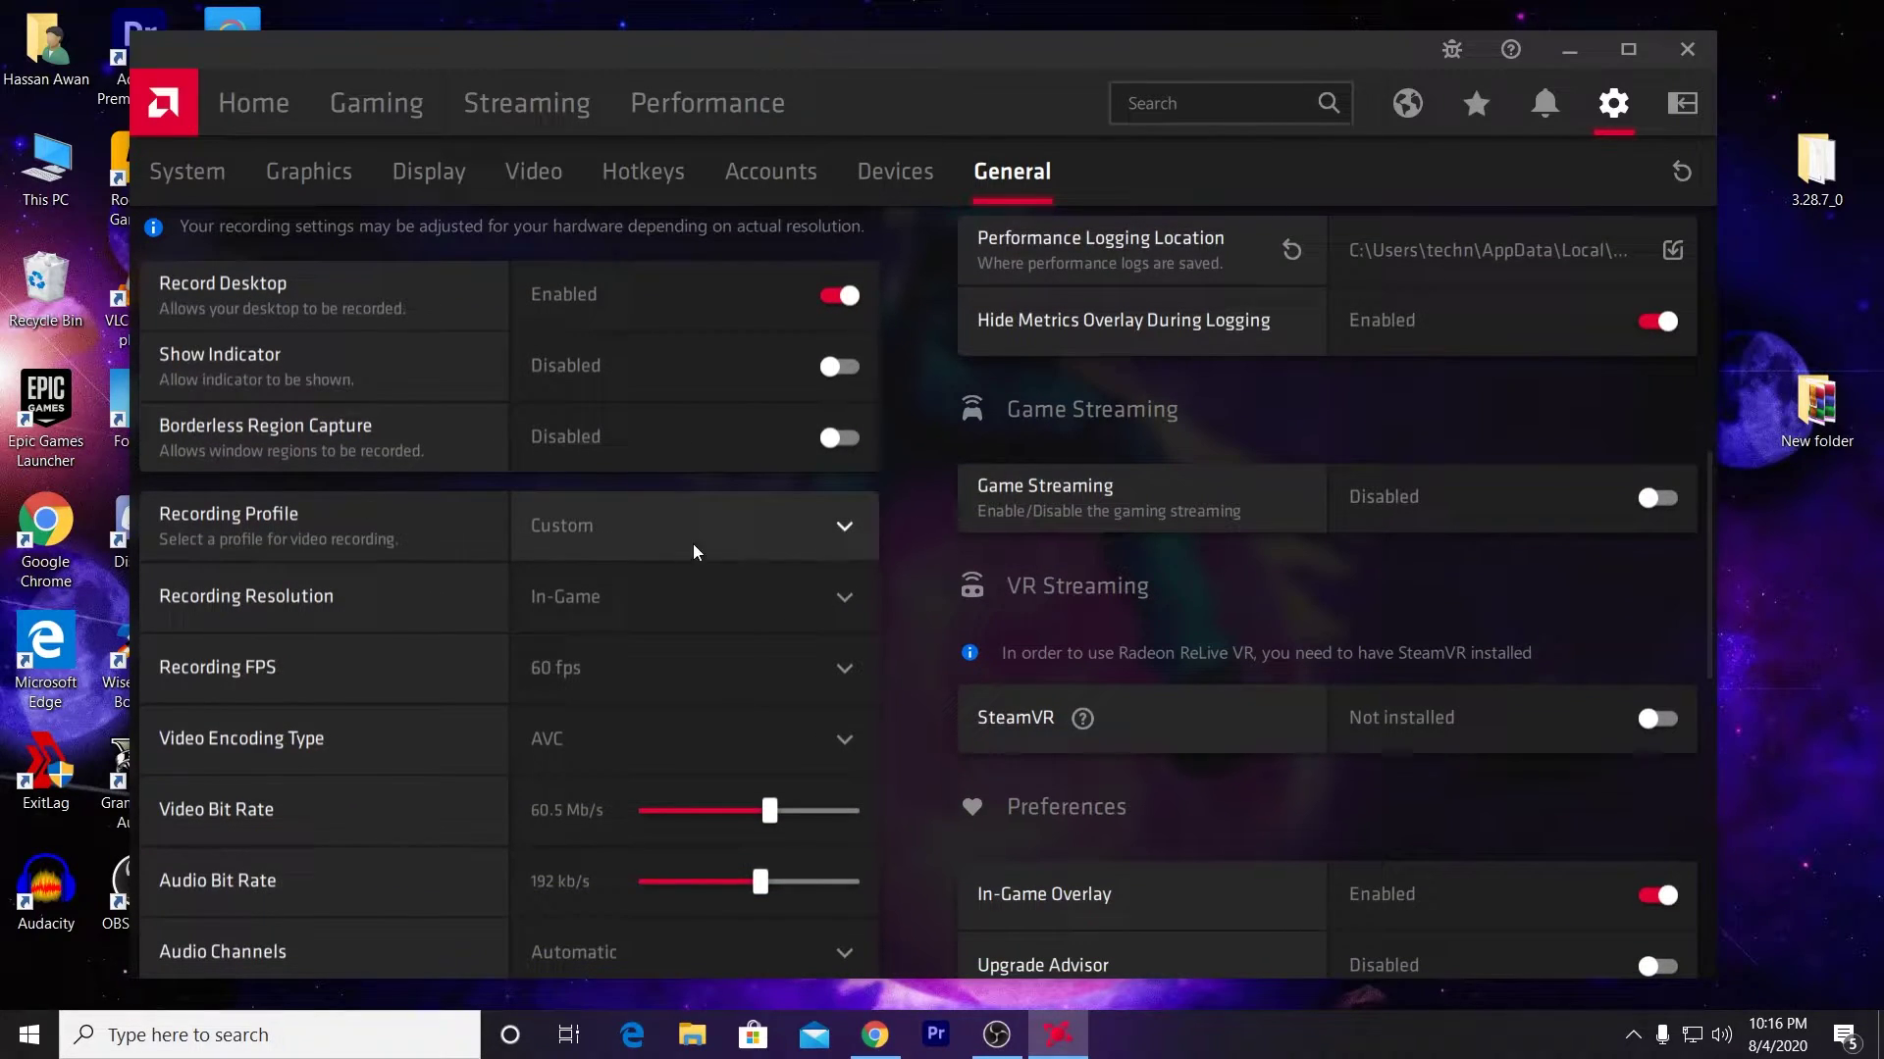
# Step: Choose the Custom recording profile and In-Game recording resolution
pyautogui.click(633, 530)
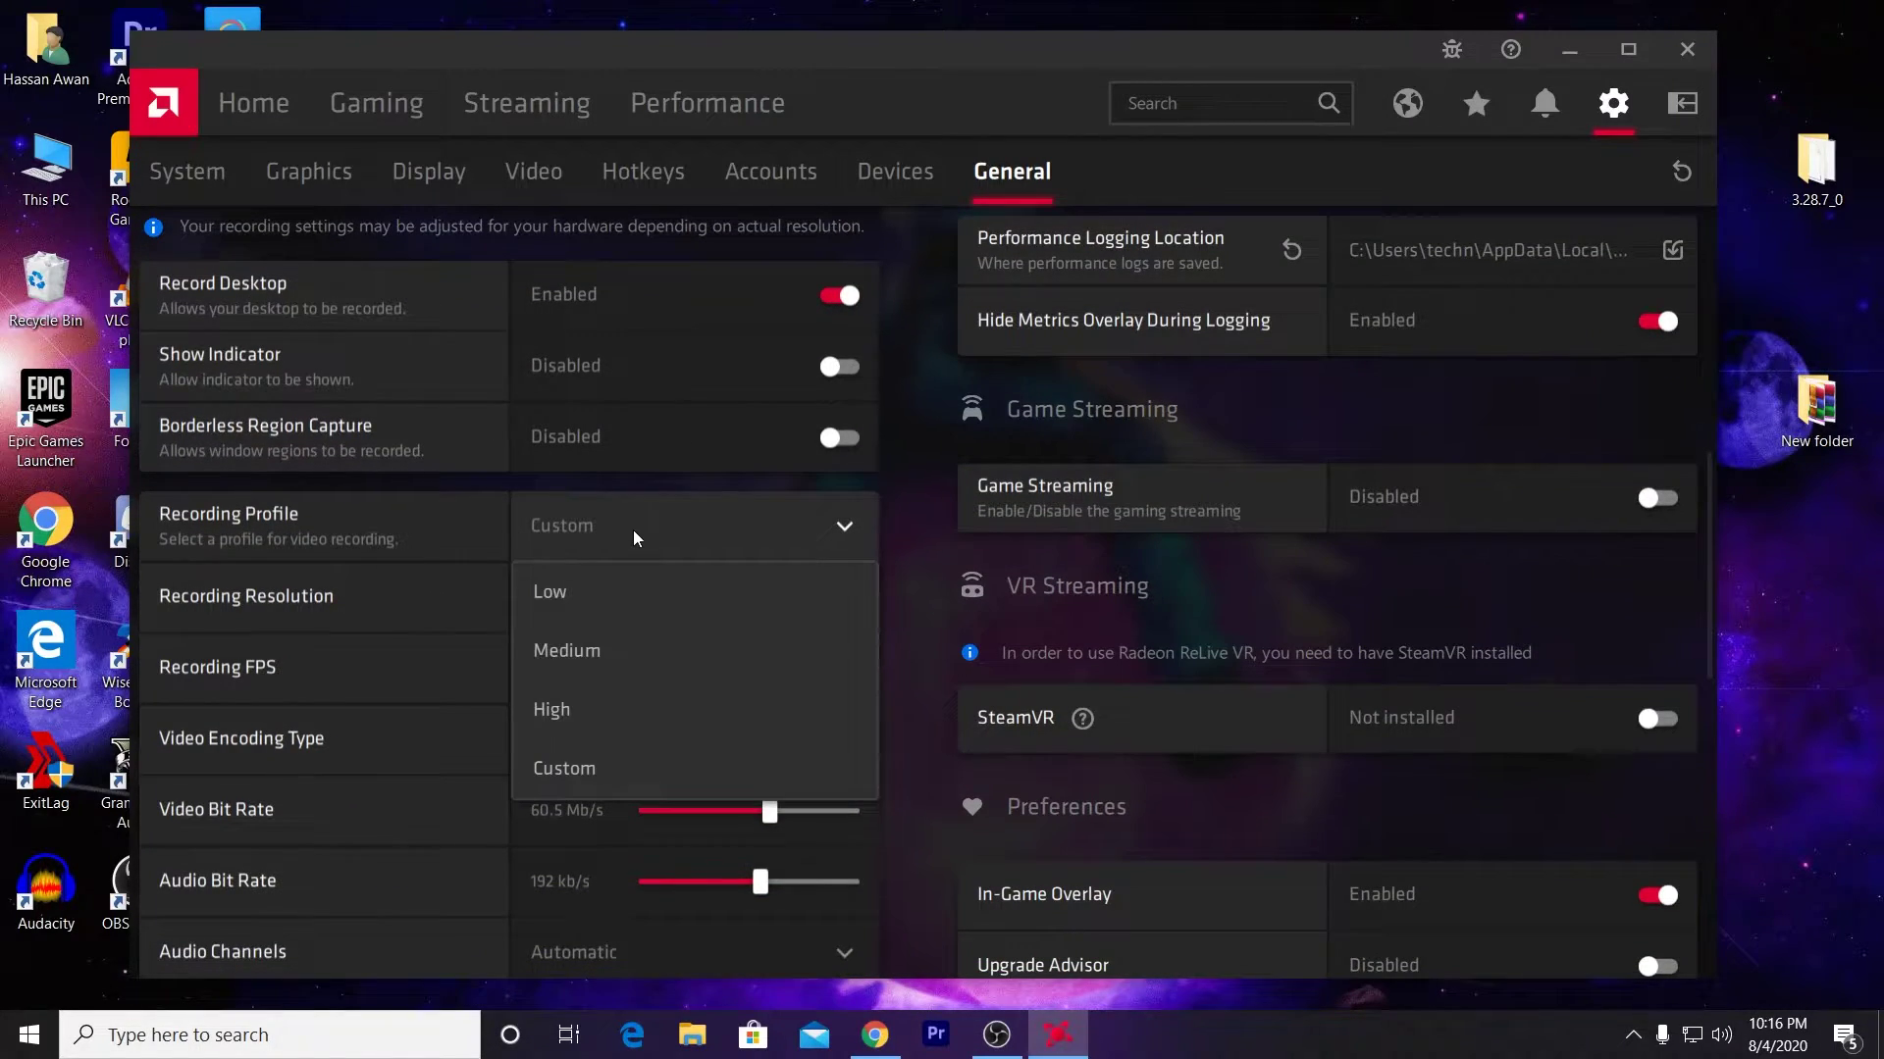
pyautogui.click(576, 770)
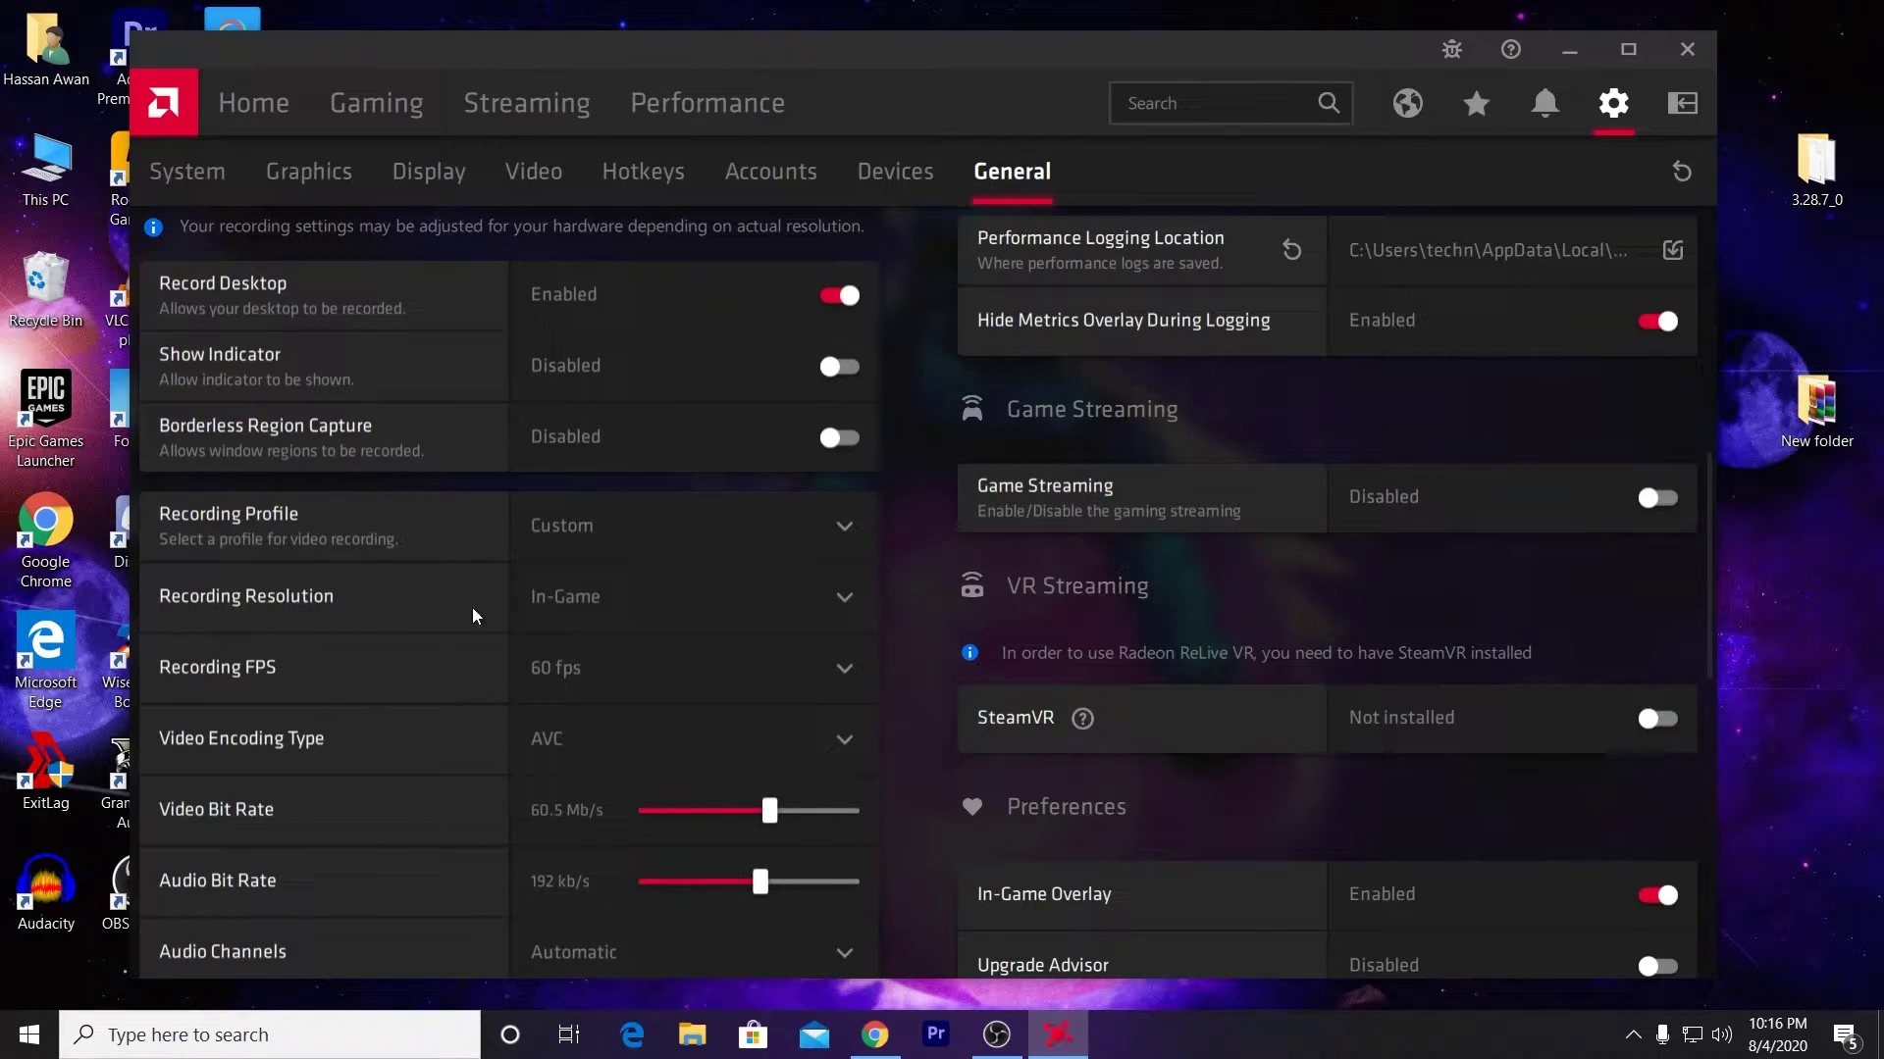
pyautogui.click(820, 600)
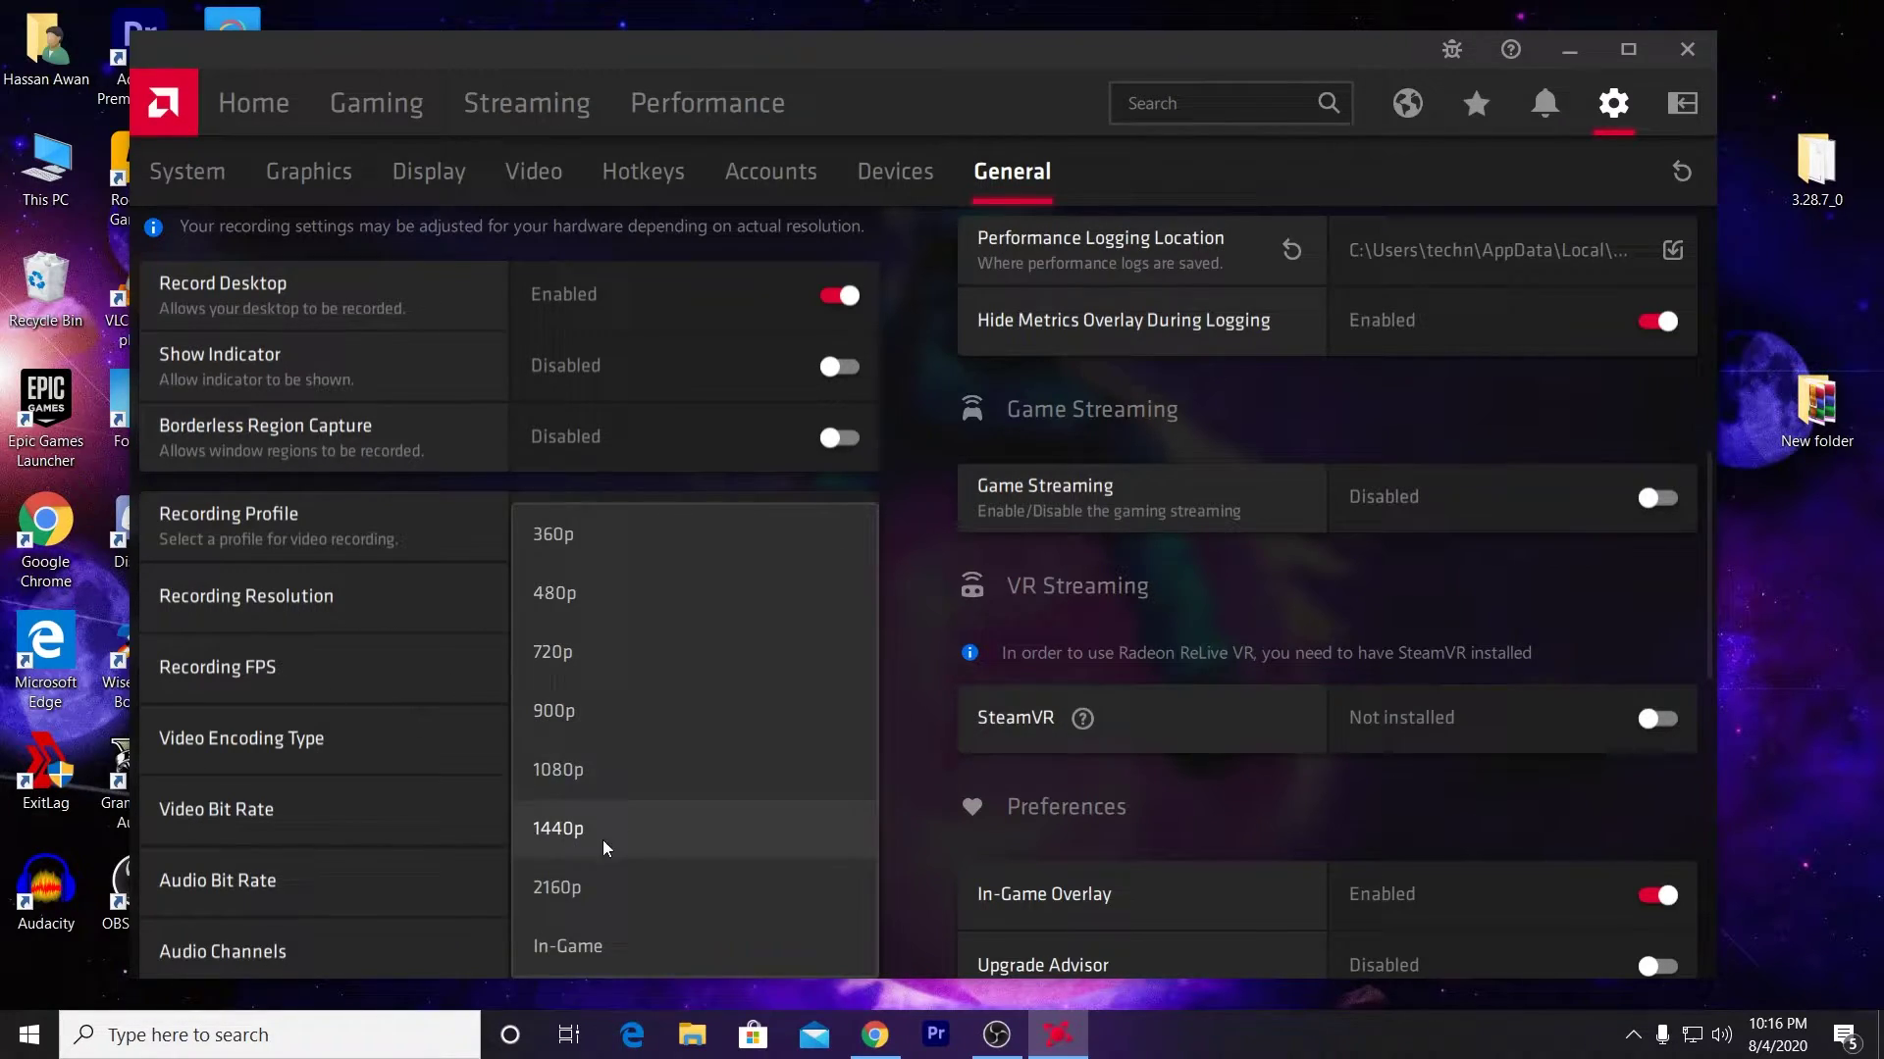
pyautogui.click(563, 947)
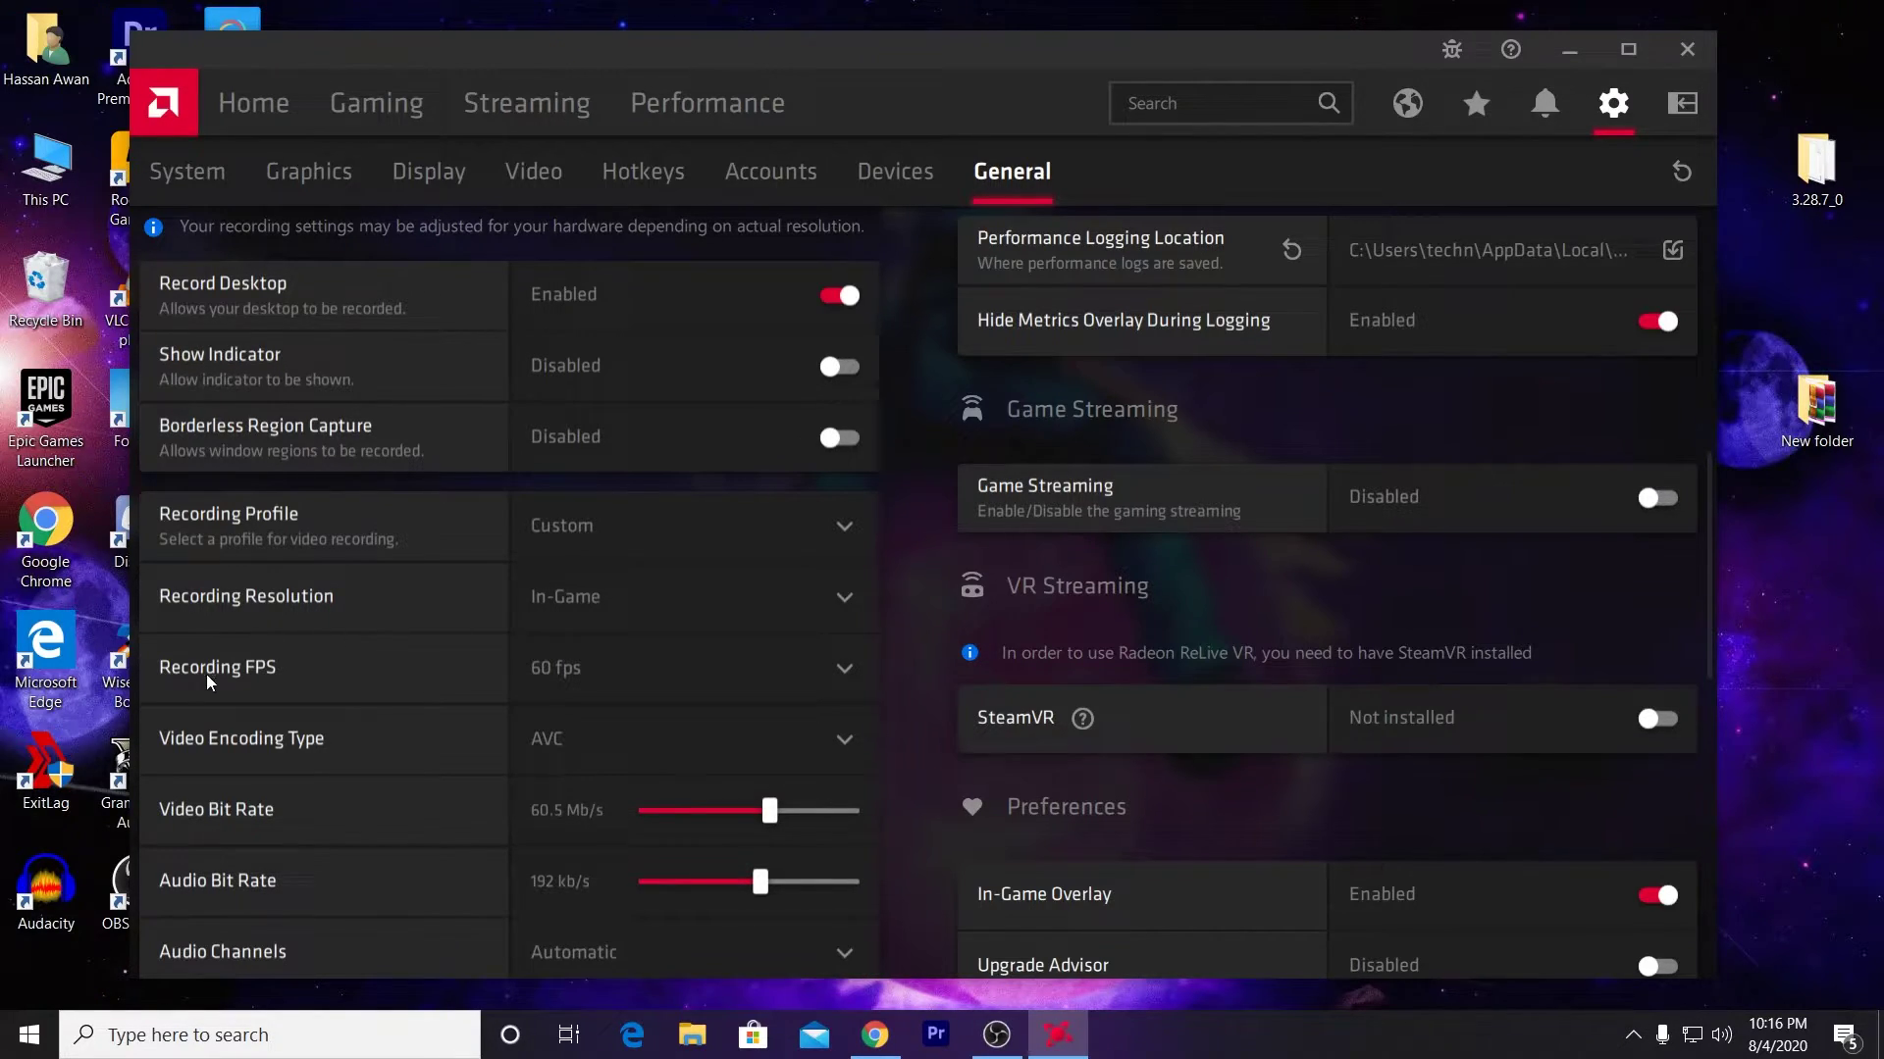
# Step: Select 60 fps as the recording frame rate and AVC as the video encoding
pyautogui.click(703, 670)
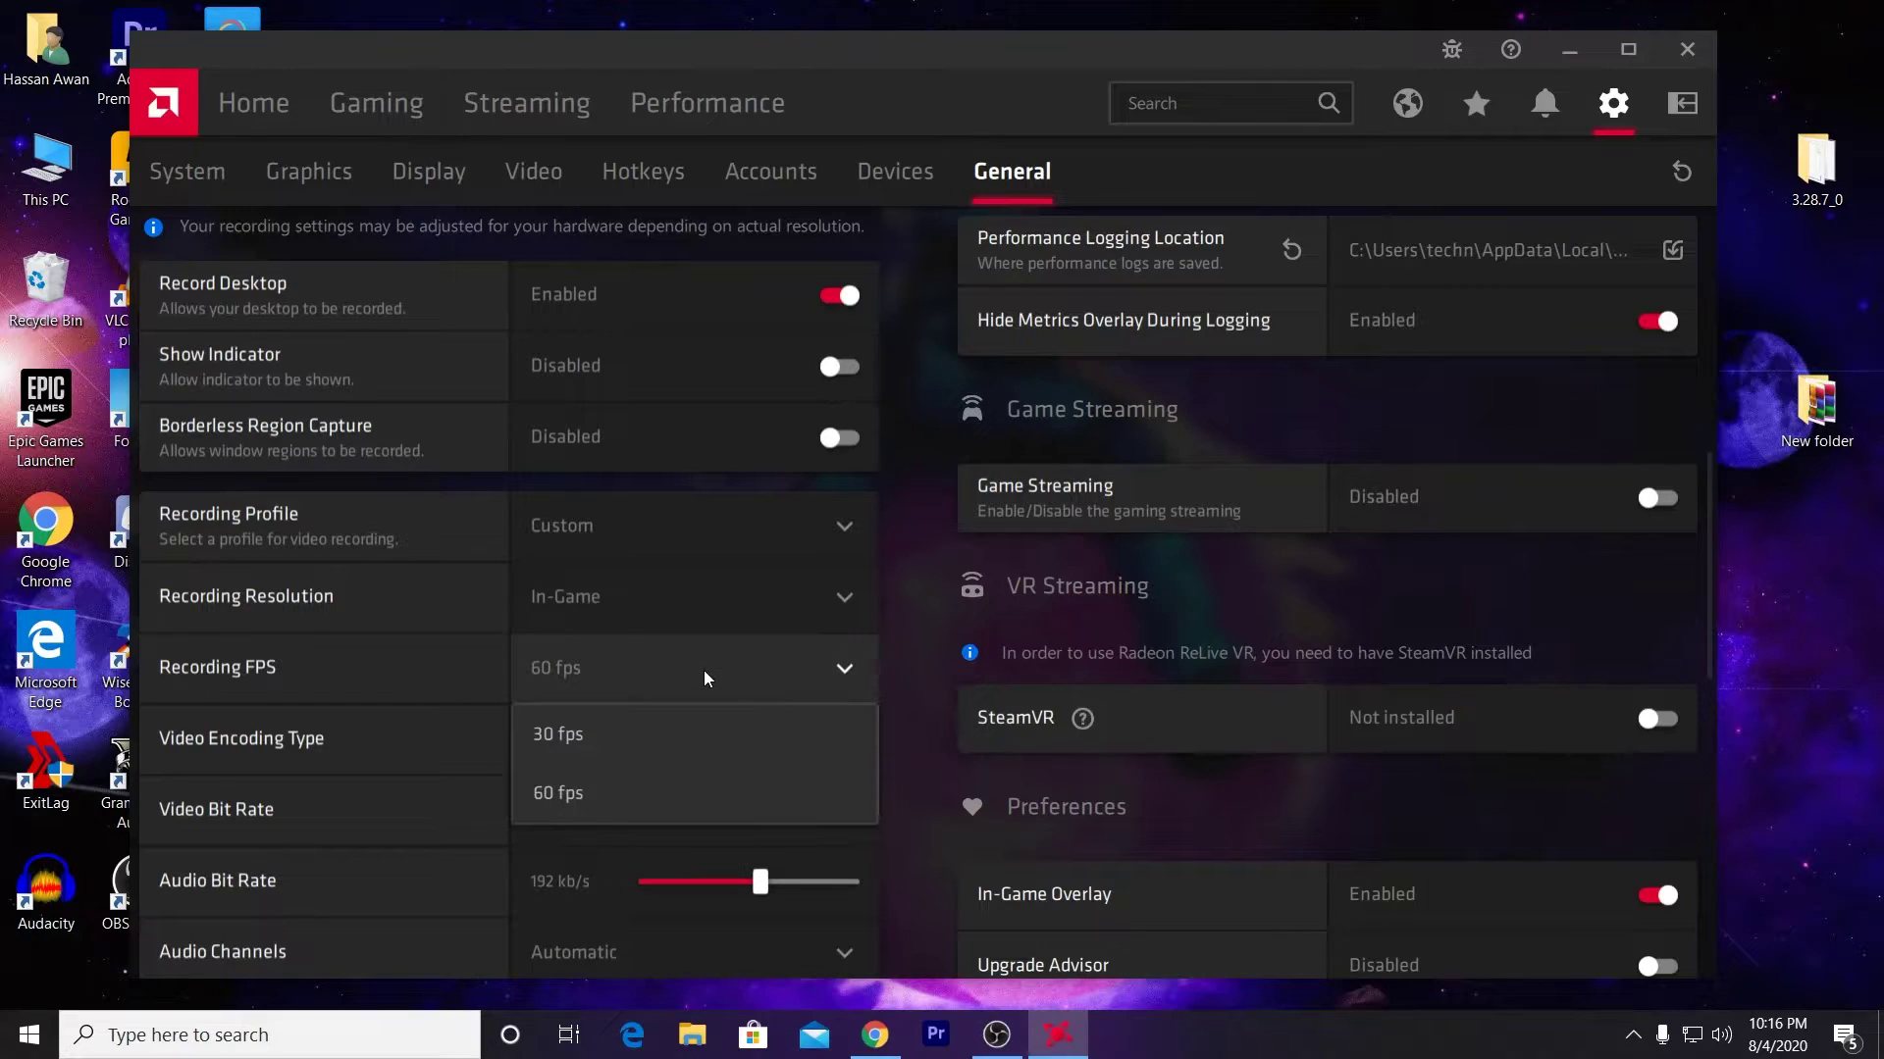
pyautogui.click(566, 809)
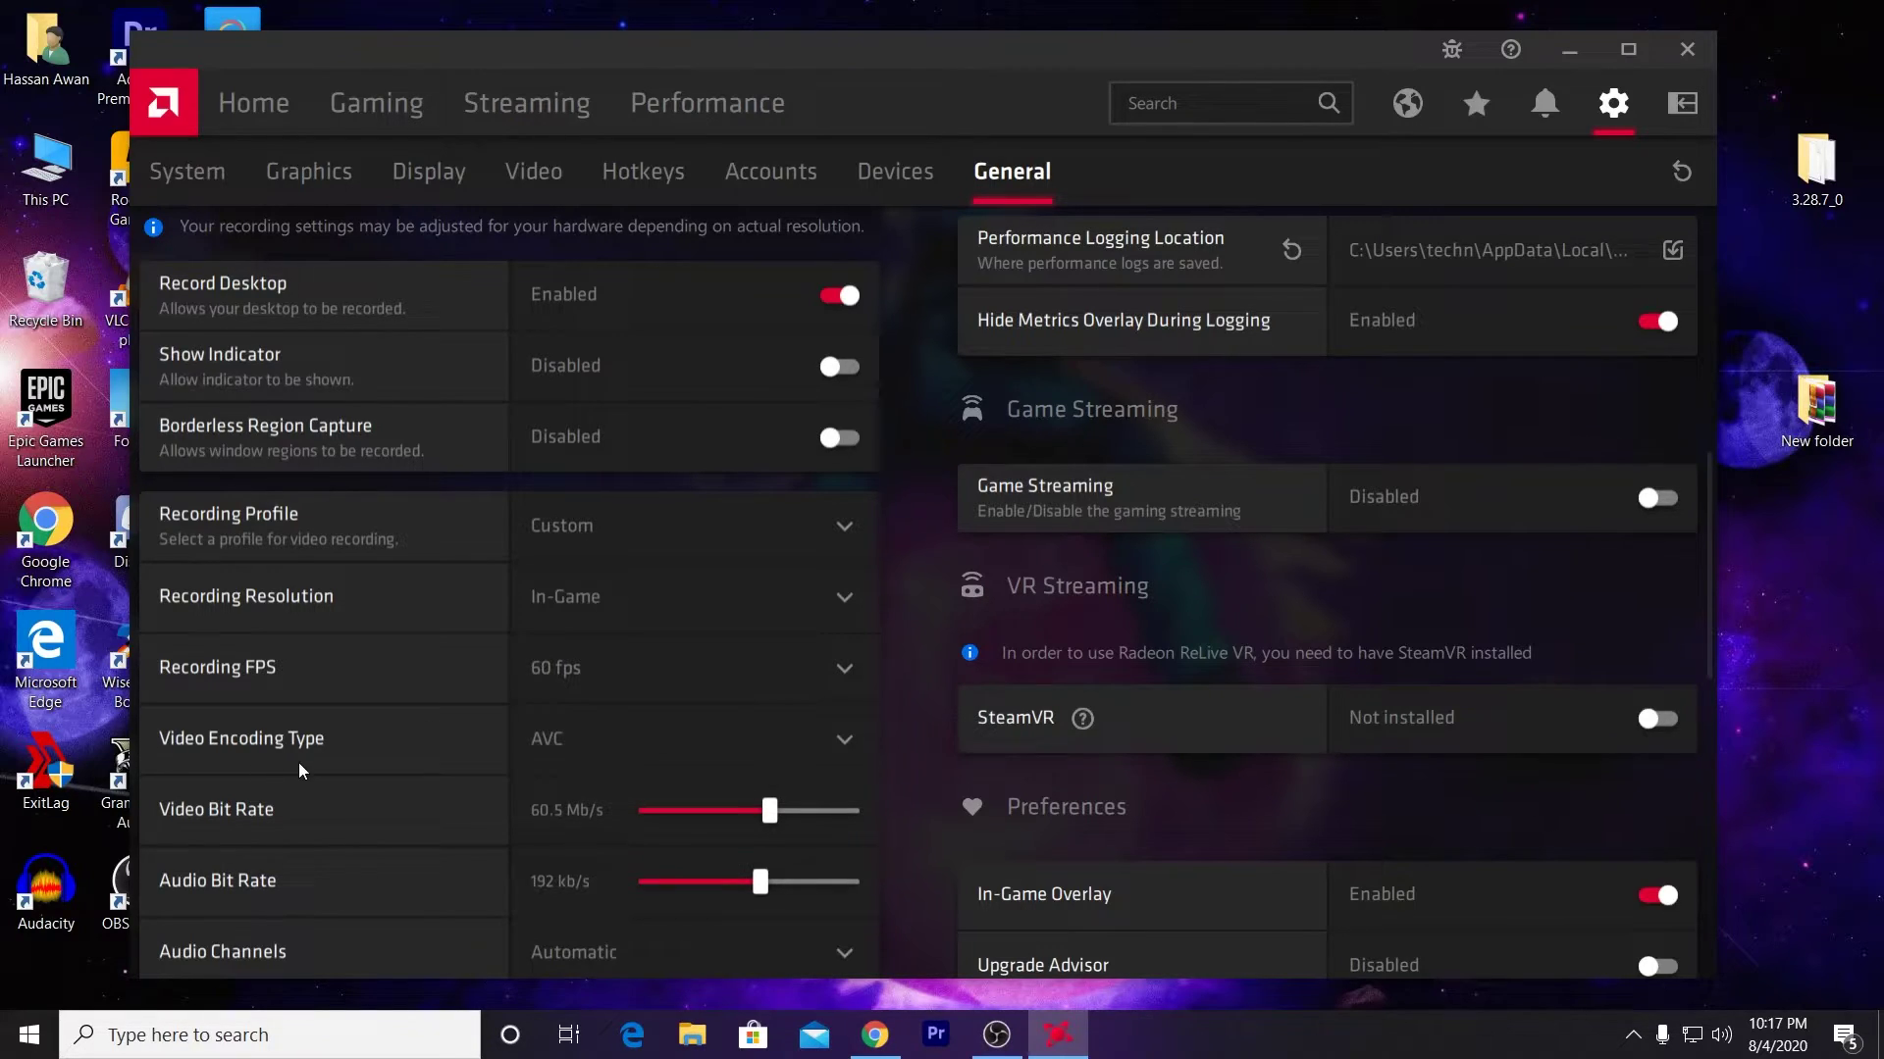
pyautogui.click(652, 753)
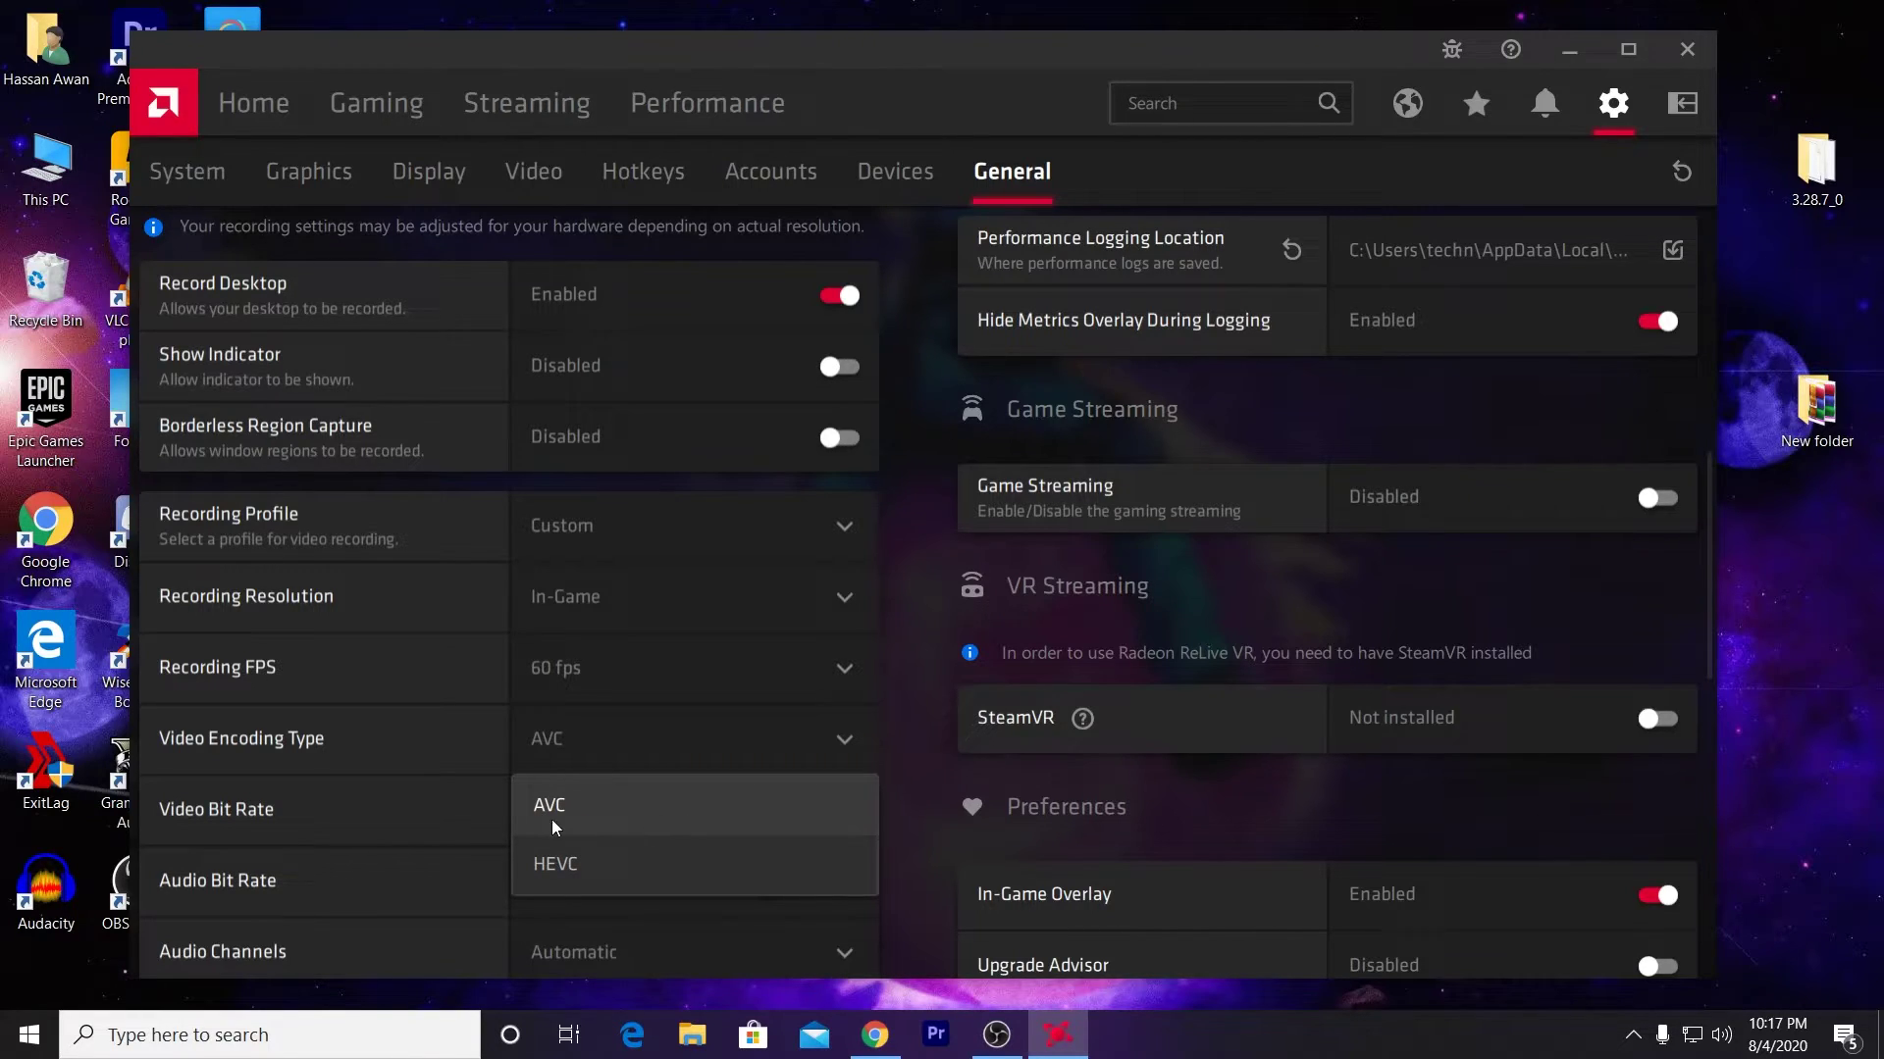
pyautogui.click(641, 802)
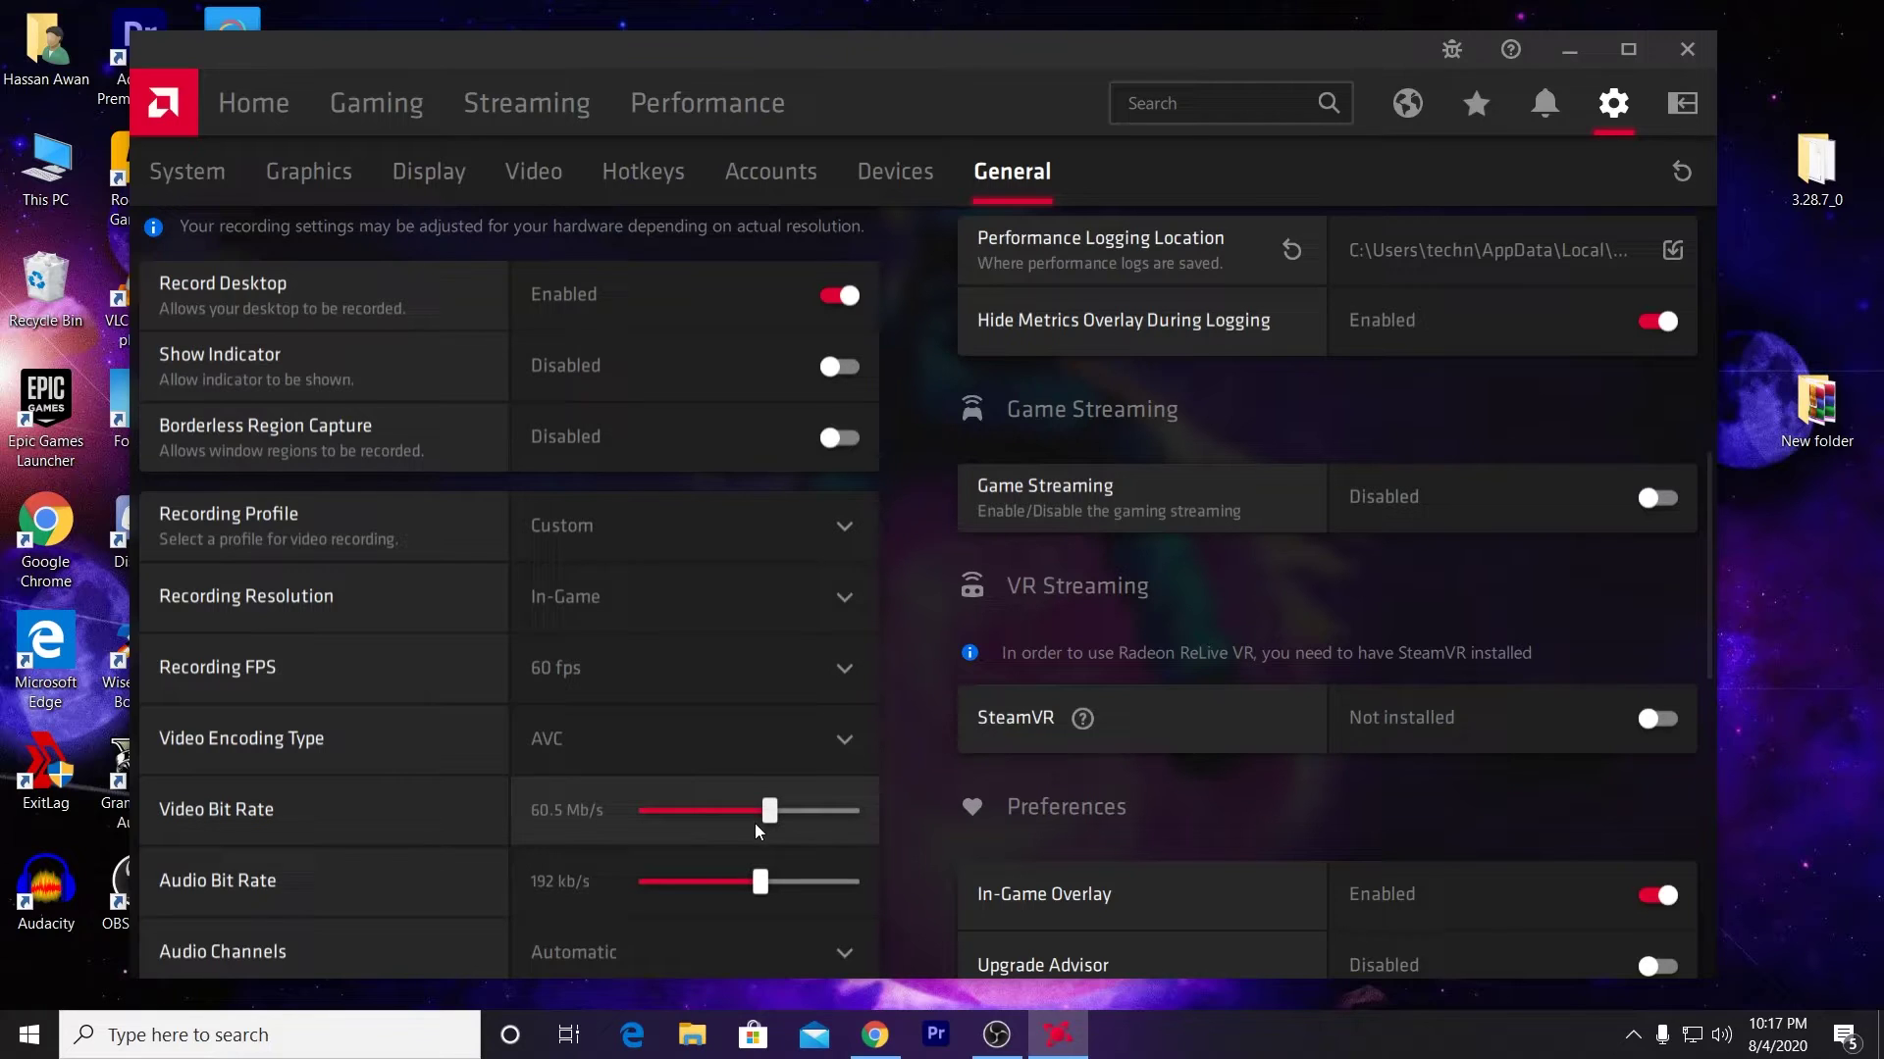
# Step: Adjust the Video Bit Rate slider so it reads 60 Mb/s
pyautogui.moveTo(767, 823)
pyautogui.mouseDown()
pyautogui.moveTo(664, 820)
pyautogui.moveTo(769, 828)
pyautogui.mouseUp()
pyautogui.scroll(-3, 199, 880)
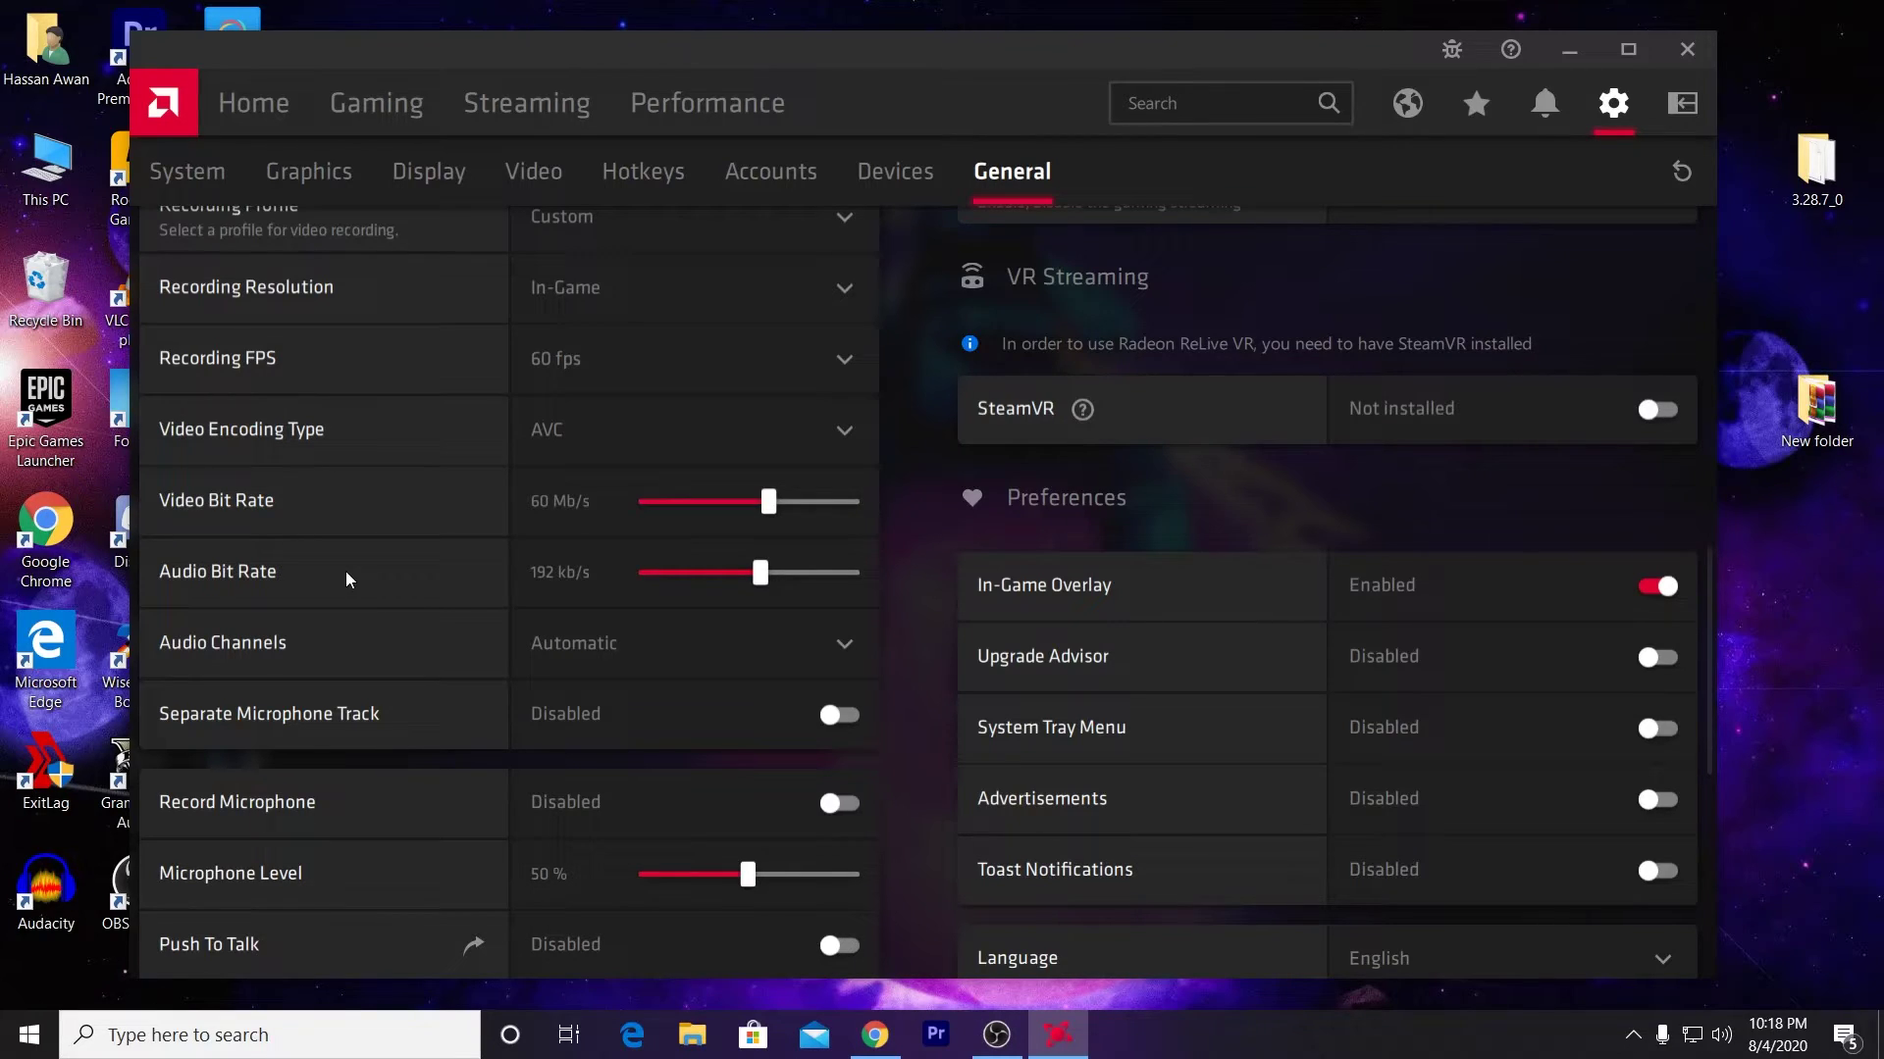
# Step: Keep audio channels on Automatic, enable Record Microphone, and set microphone level to 92%
pyautogui.click(697, 661)
pyautogui.click(649, 728)
pyautogui.scroll(-3, 609, 852)
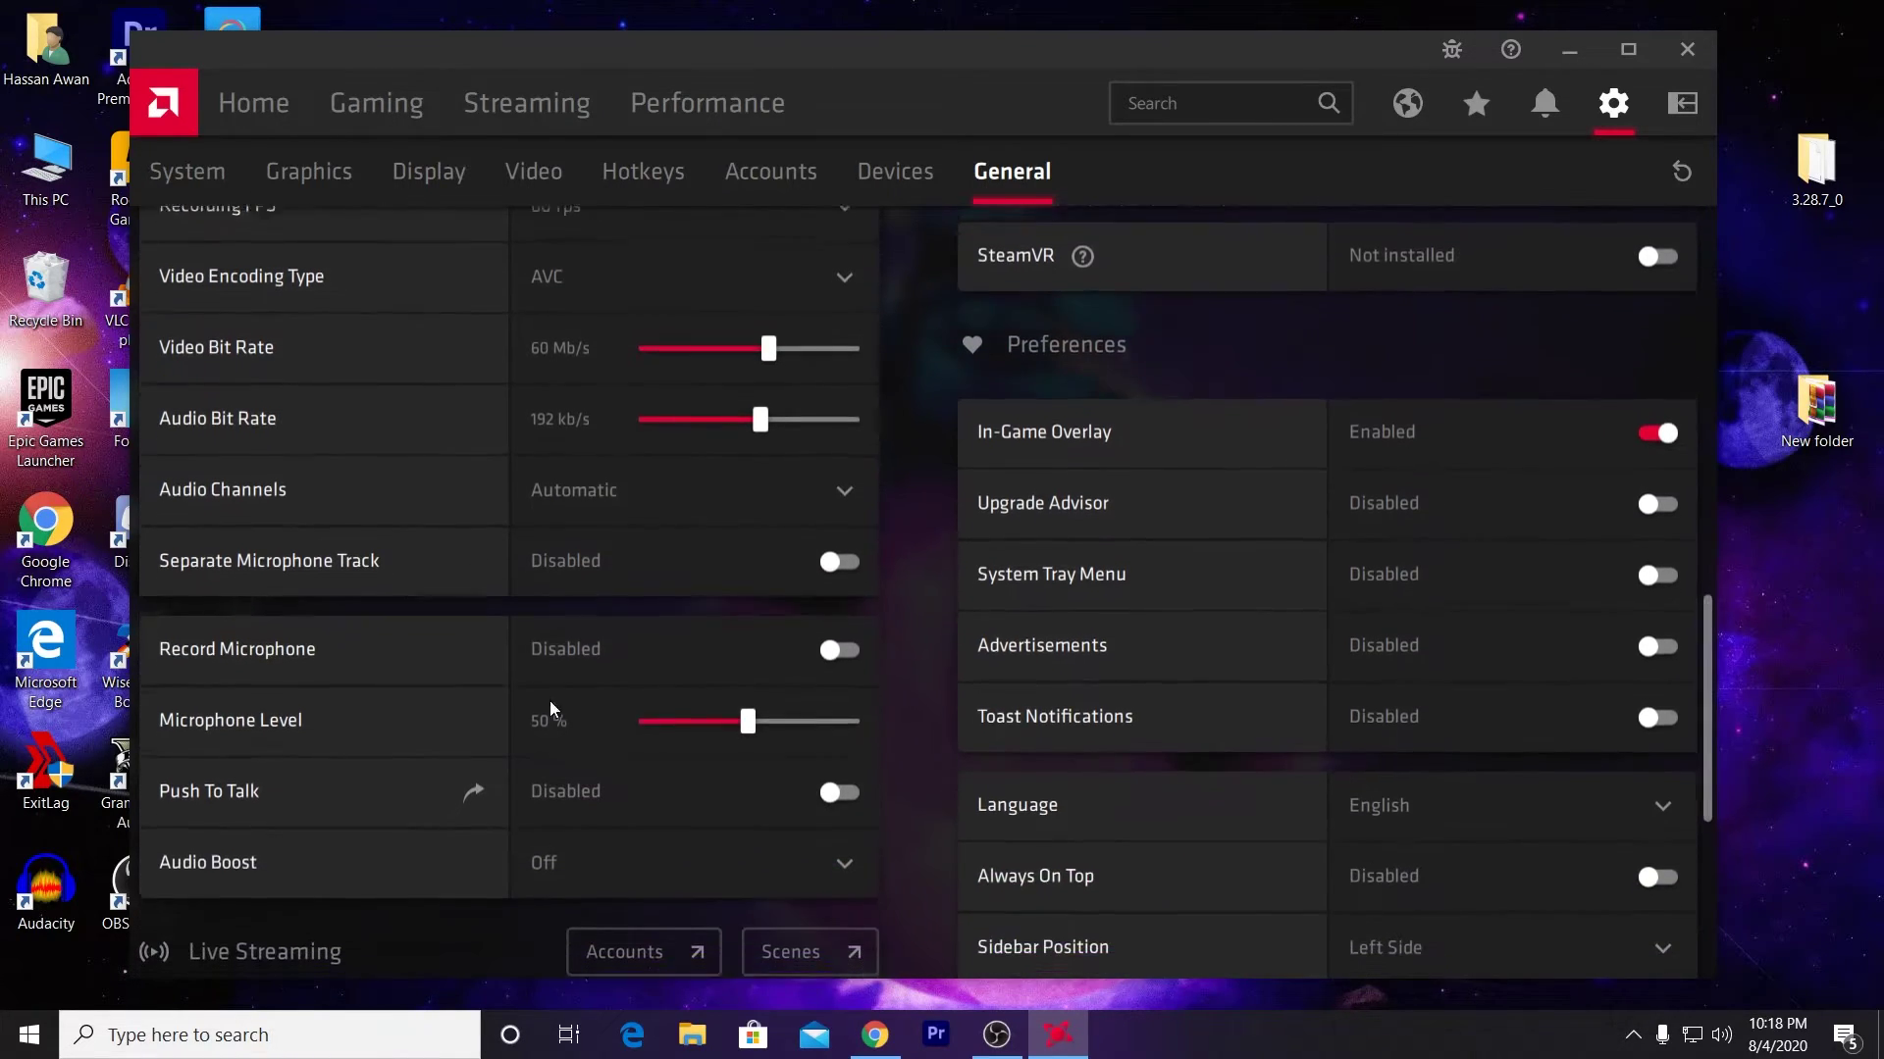
pyautogui.click(682, 641)
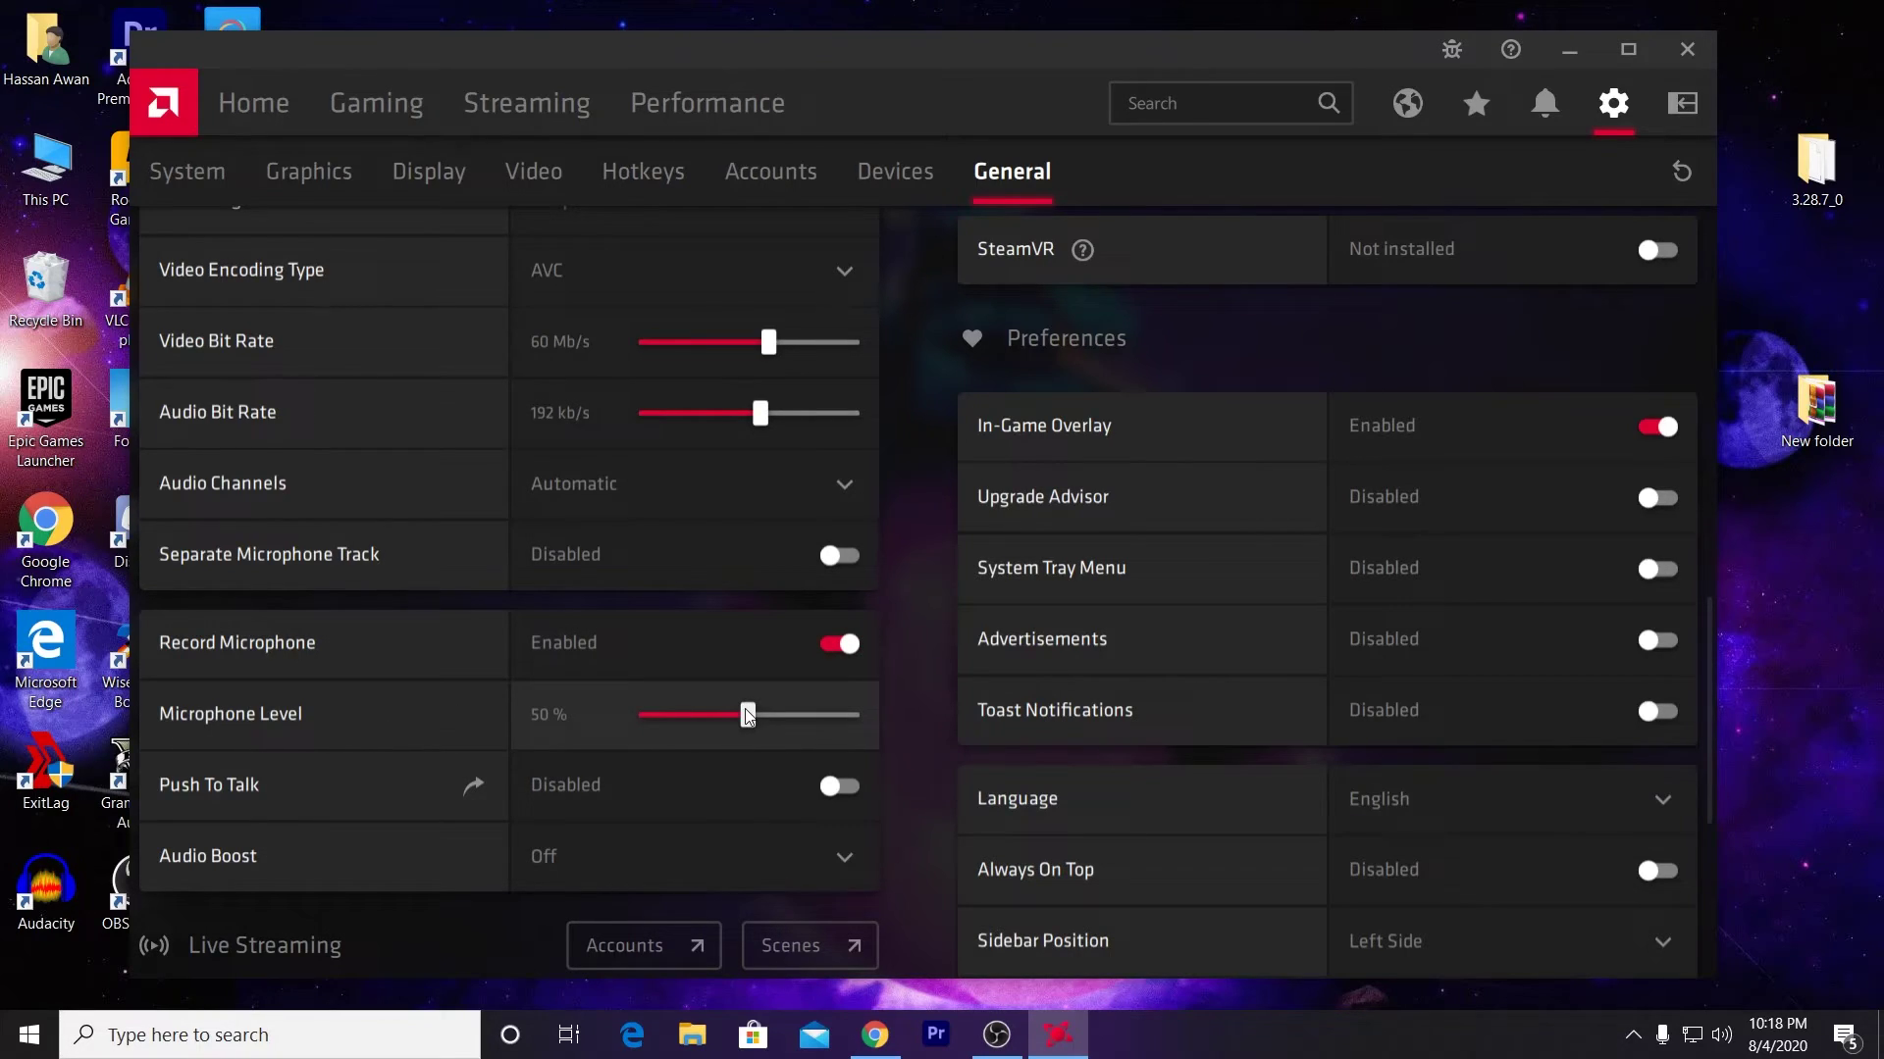
pyautogui.moveTo(749, 718); pyautogui.dragTo(835, 721)
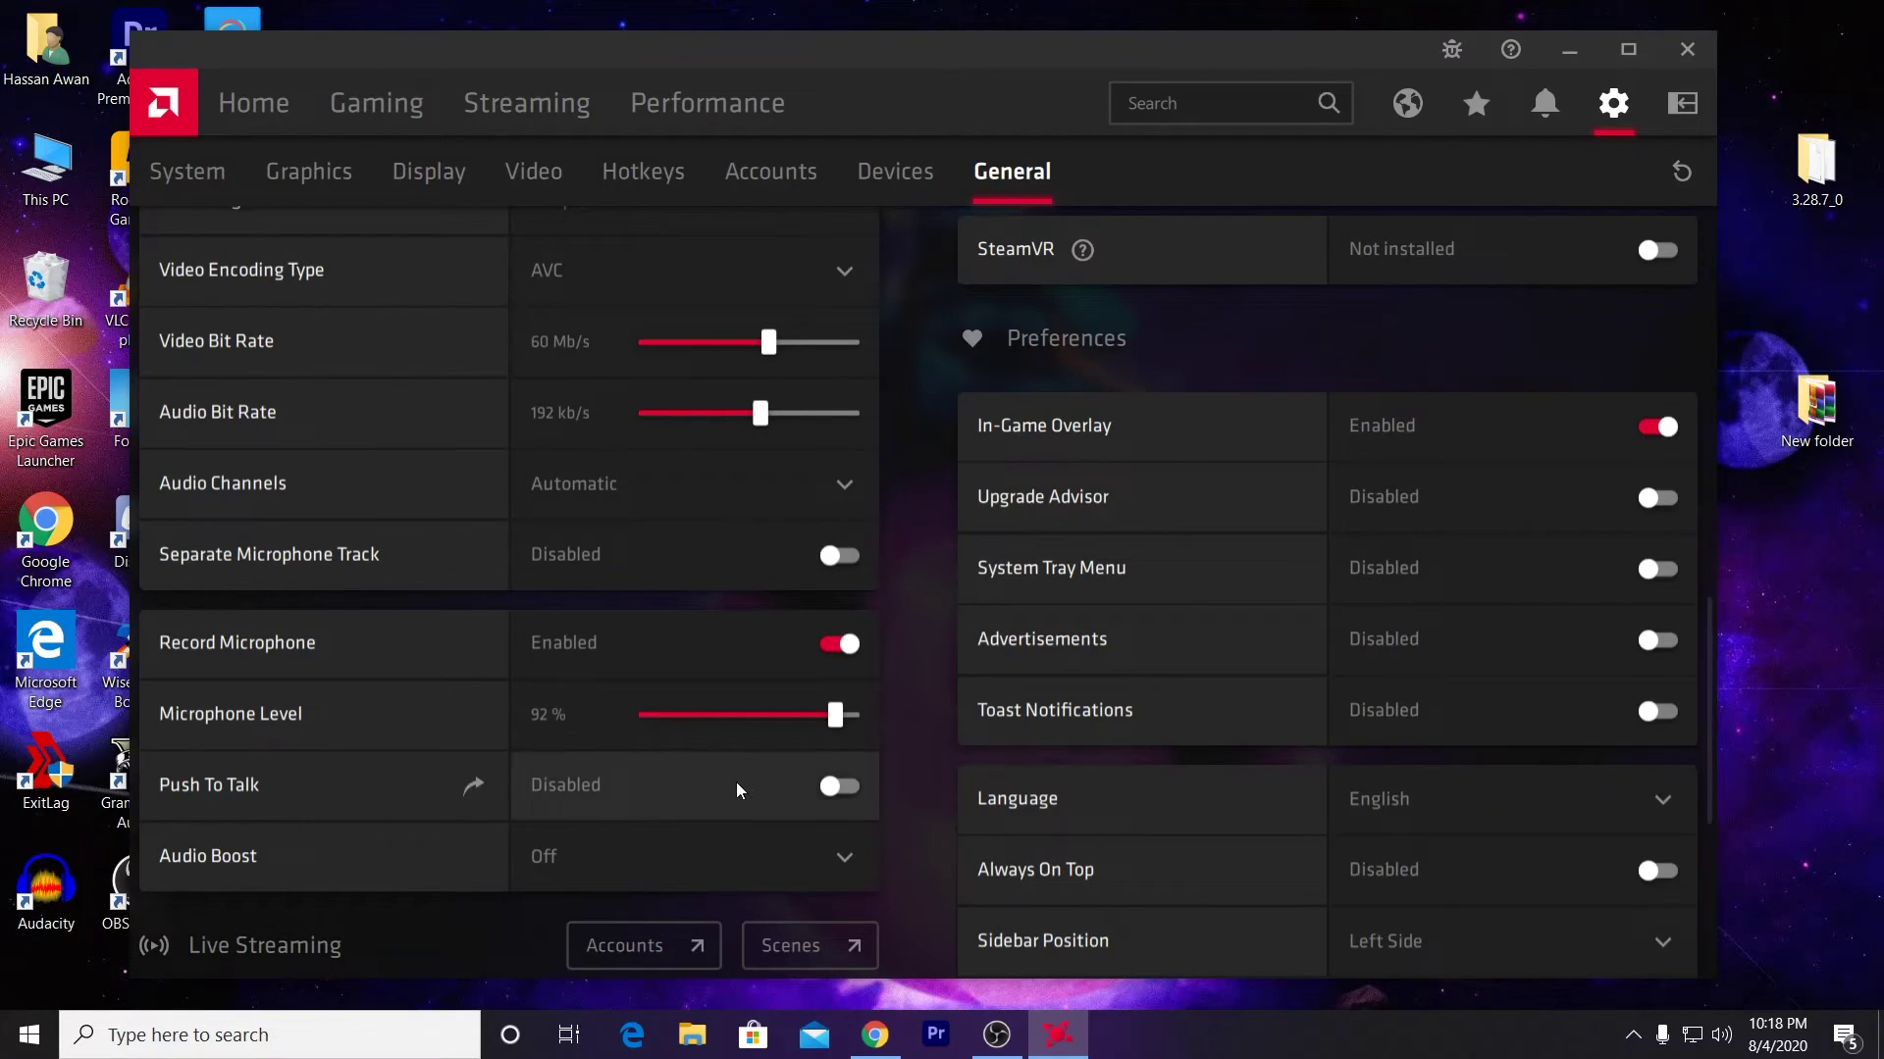
pyautogui.scroll(-1, 410, 798)
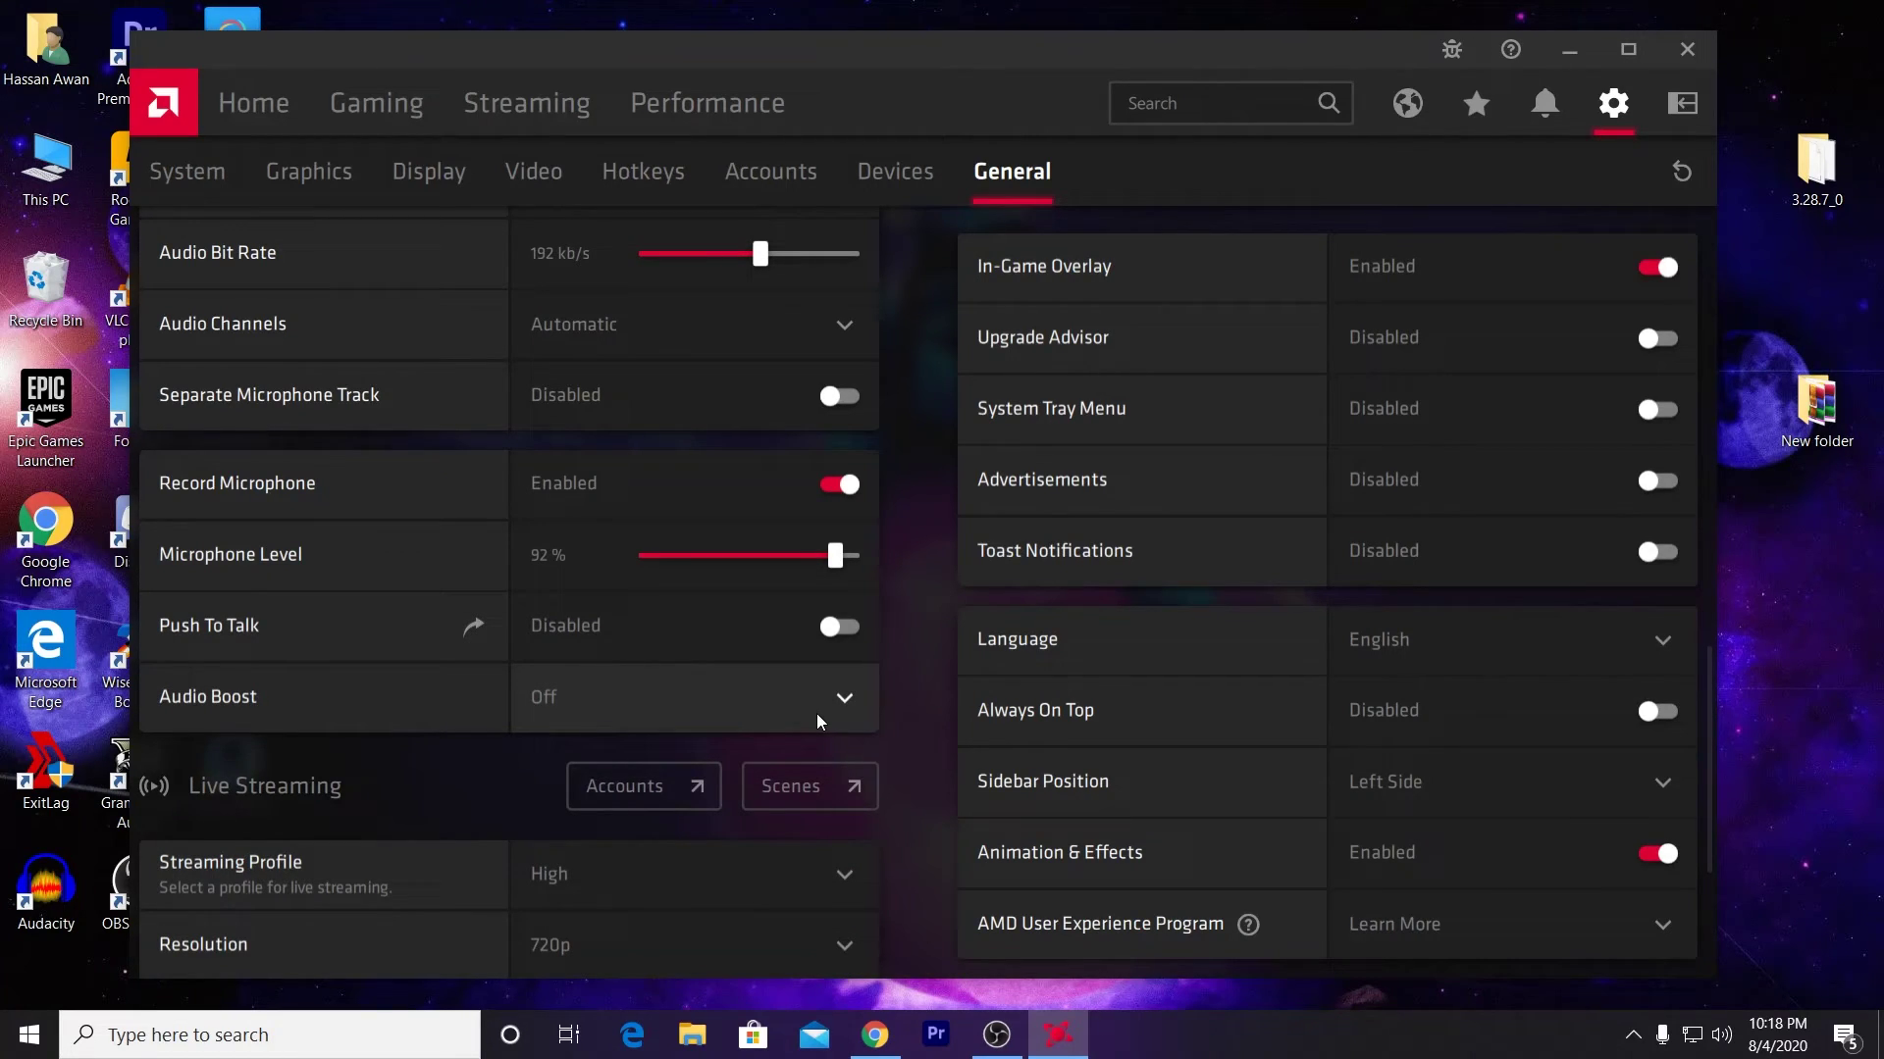
pyautogui.scroll(1, 631, 711)
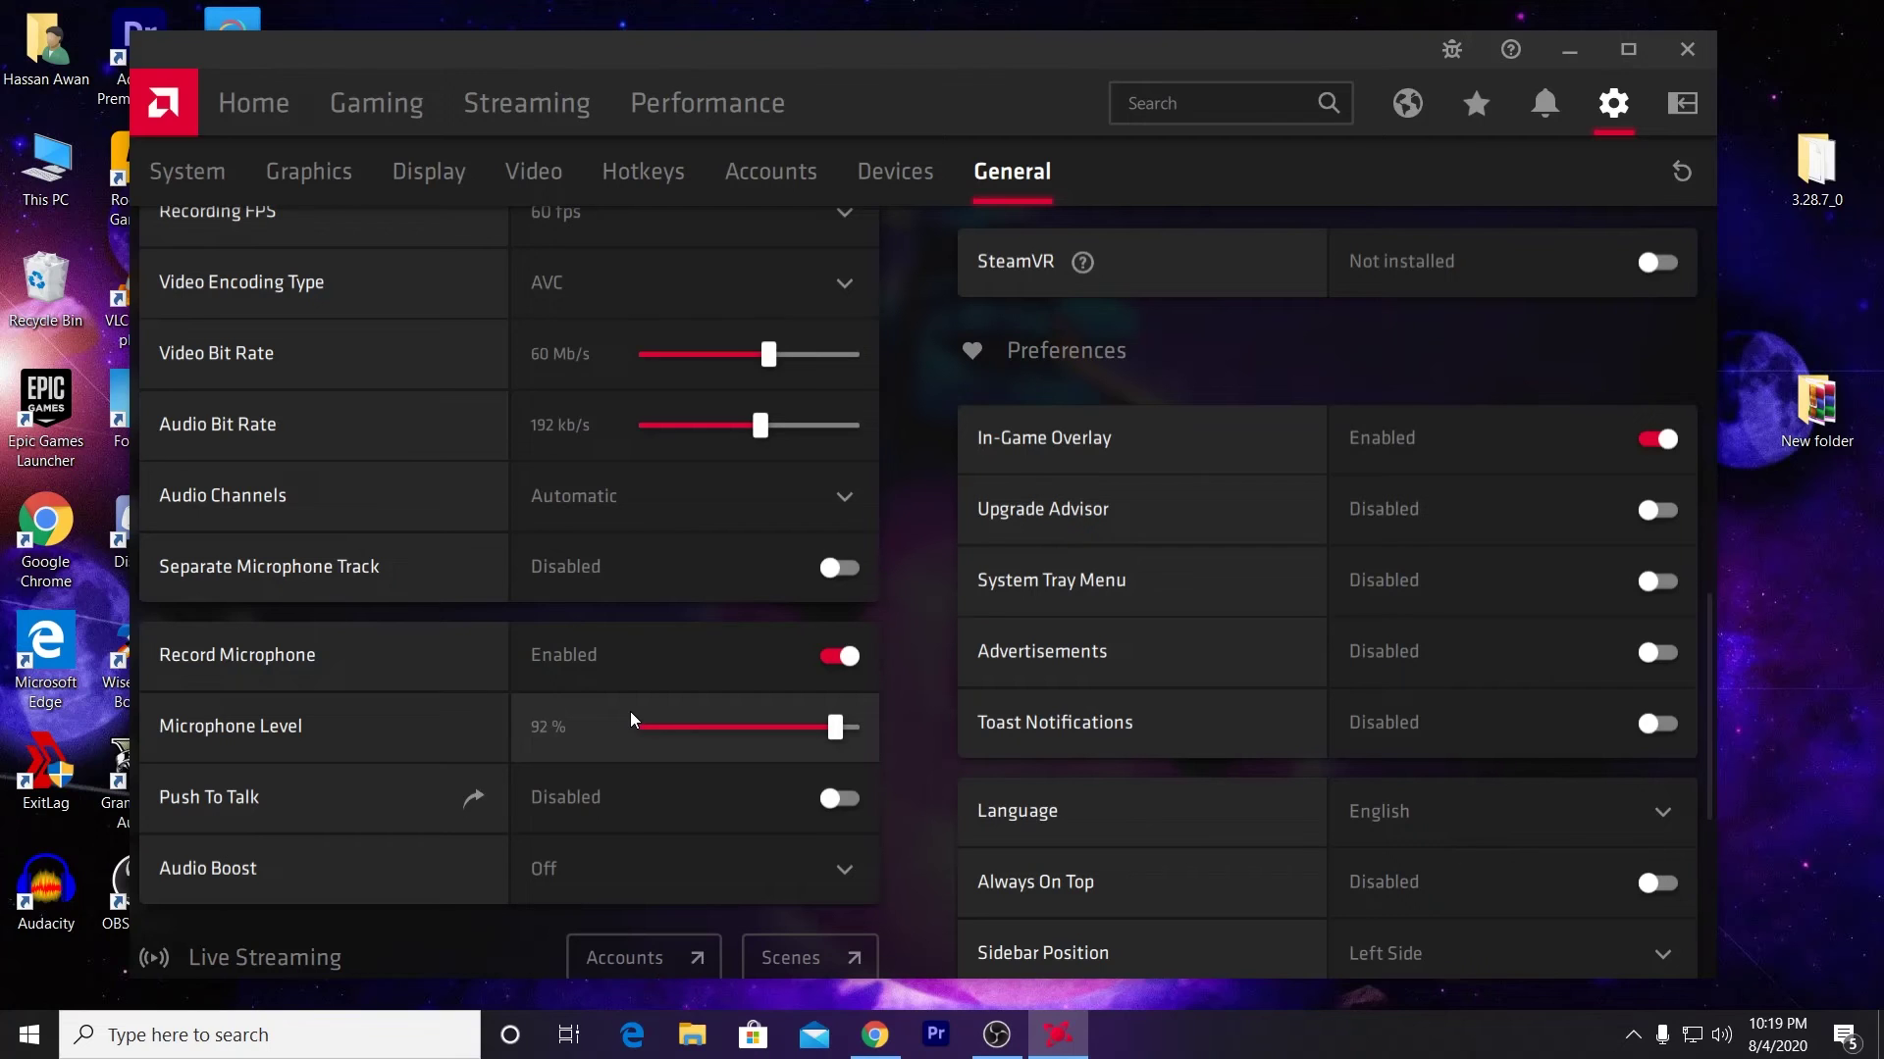
# Step: Return to the Home dashboard with recent games and driver status
pyautogui.click(284, 126)
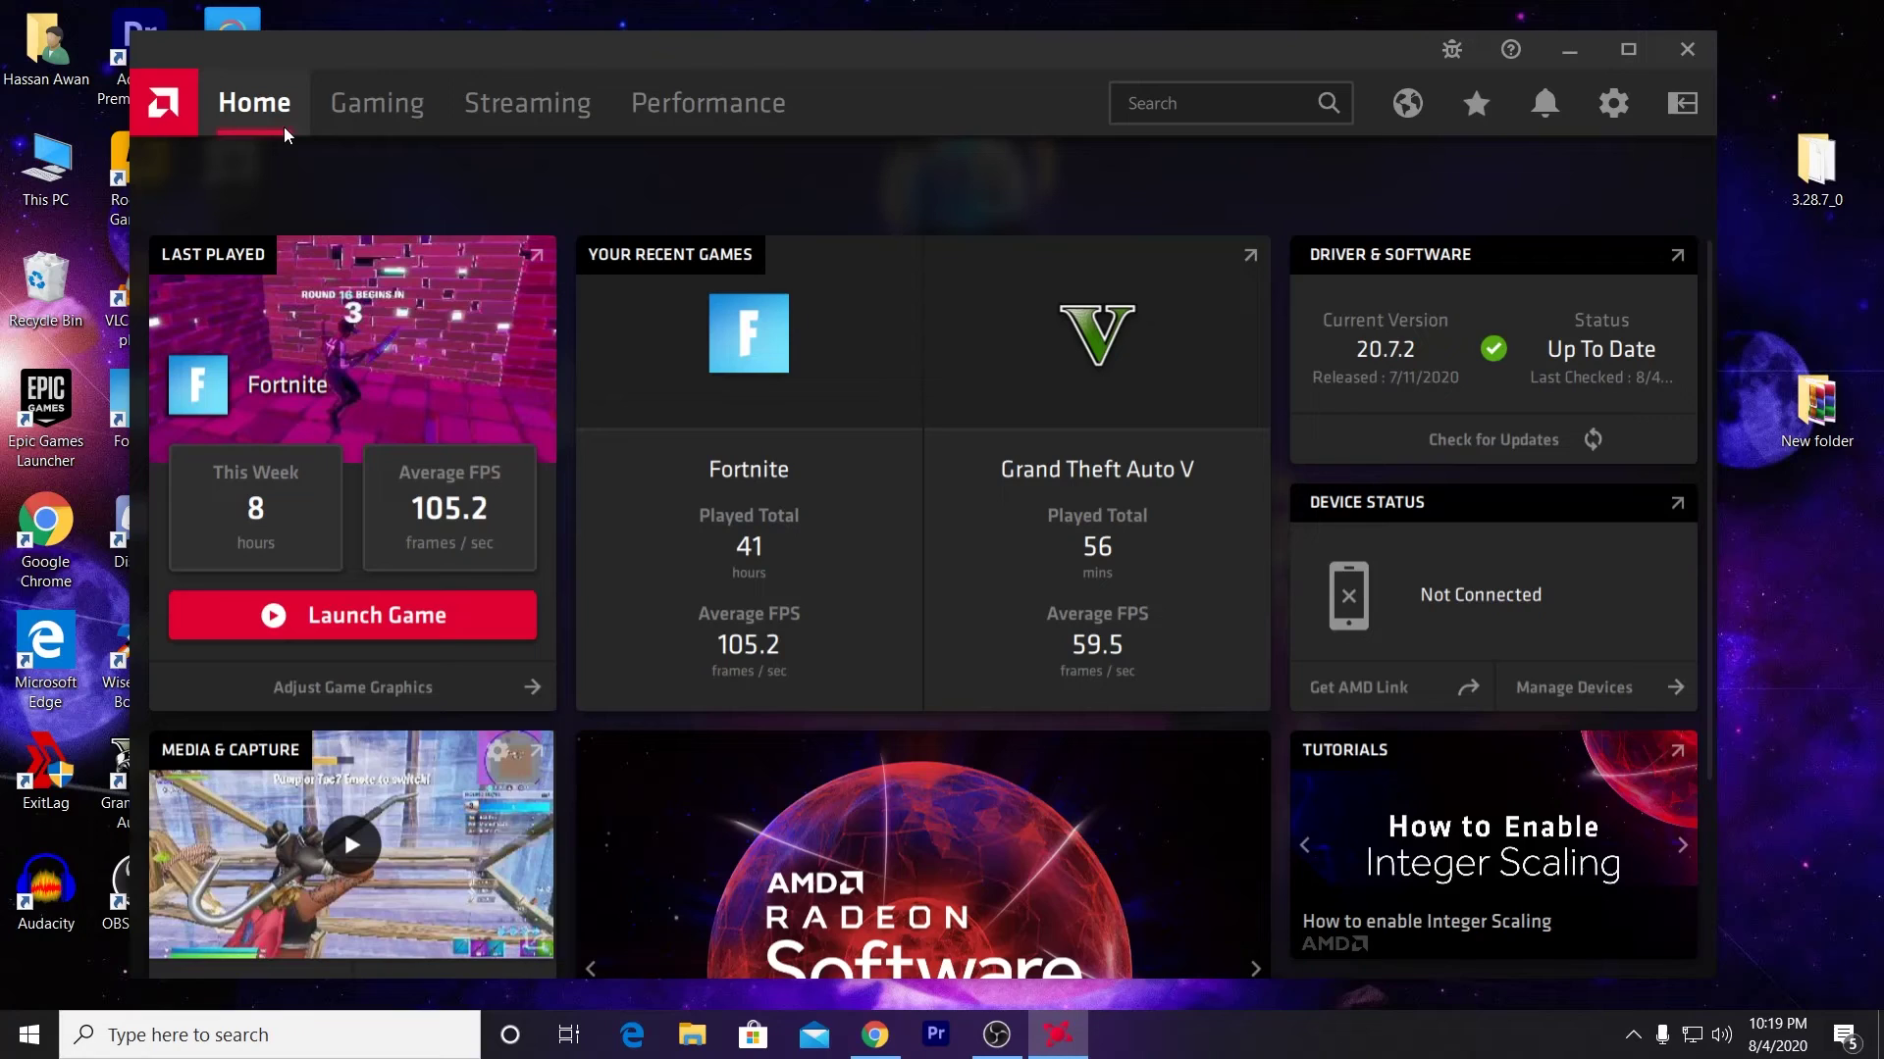